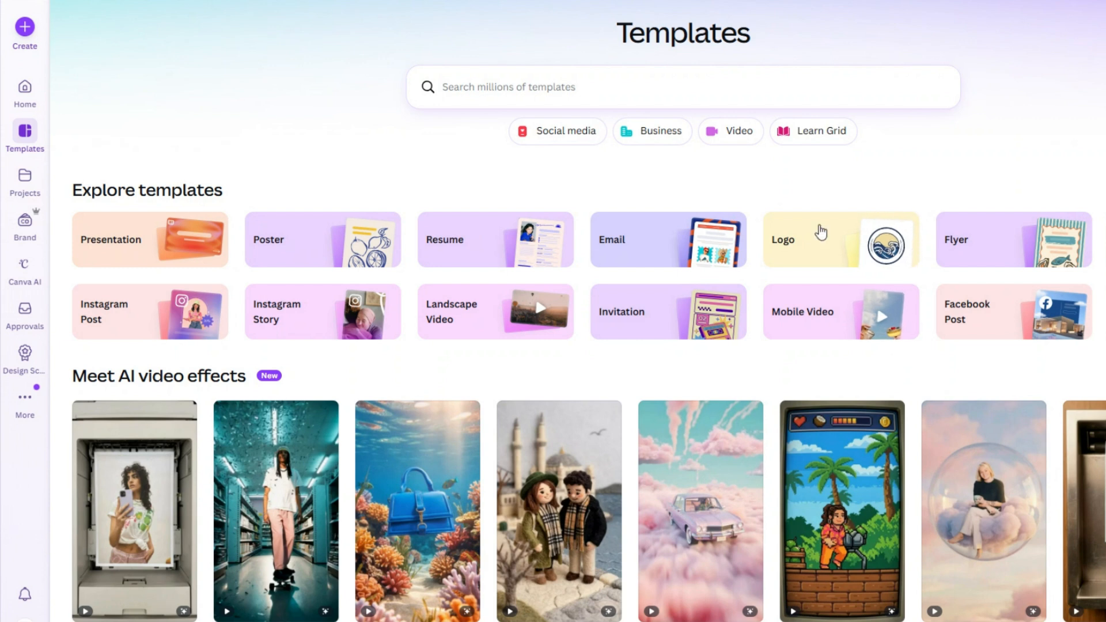
Search the template library for "restaurant menu".
click(589, 90)
text(re)
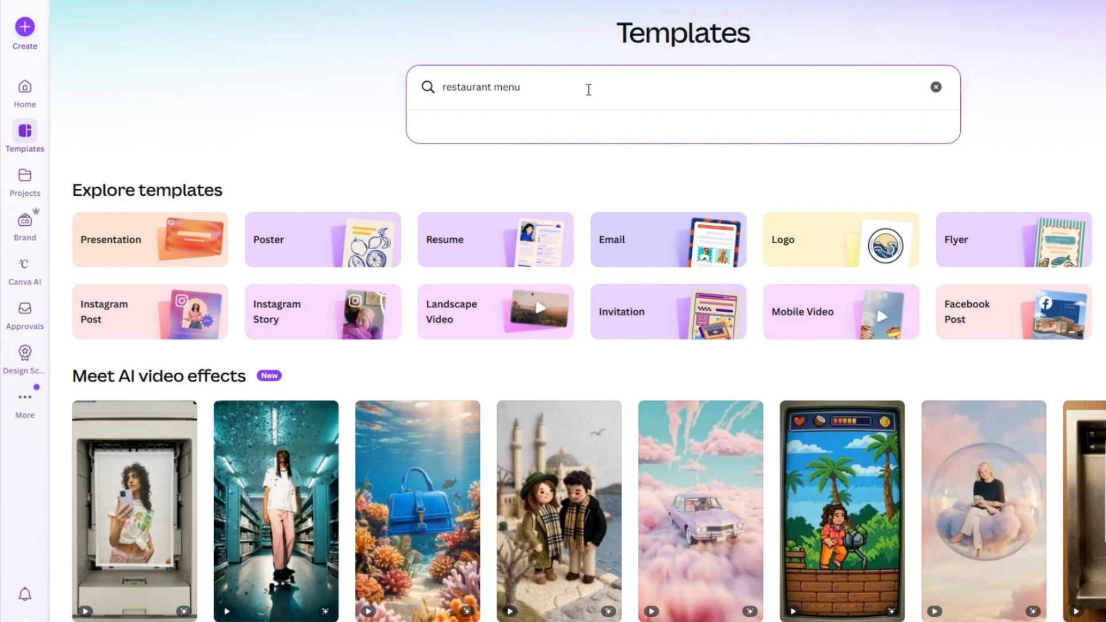
text(staurant menu)
key(Return)
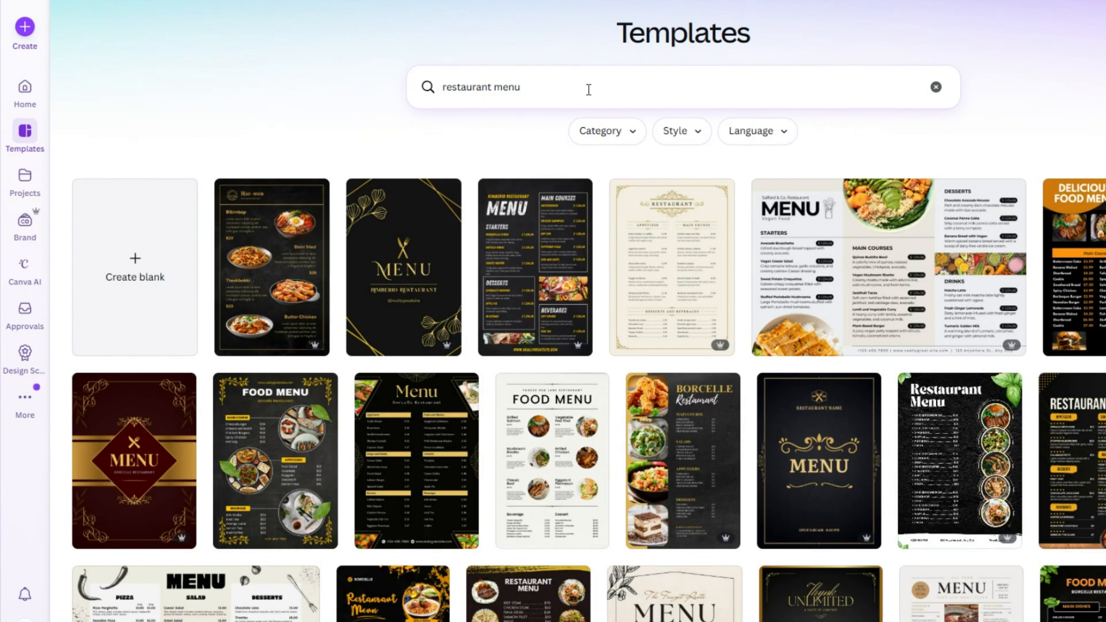
Choose the Brown Rustic Restaurant Menu A4 template with the wooden serving trays and open it for customizing.
scroll(1048, 470, down, 13)
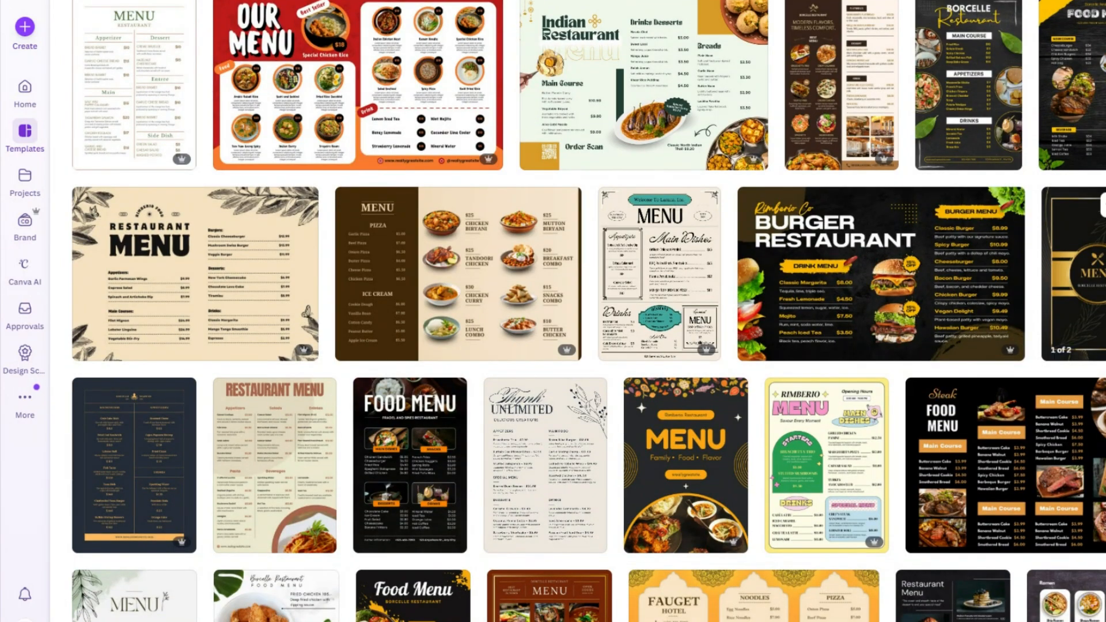
scroll(295, 310, down, 6)
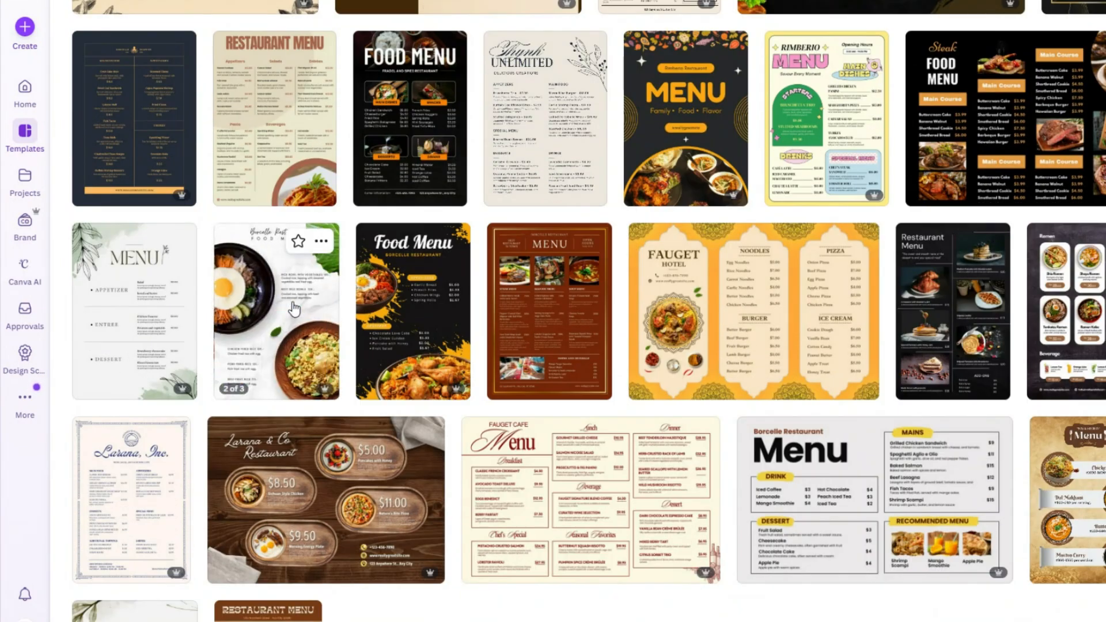
scroll(294, 309, down, 3)
click(328, 352)
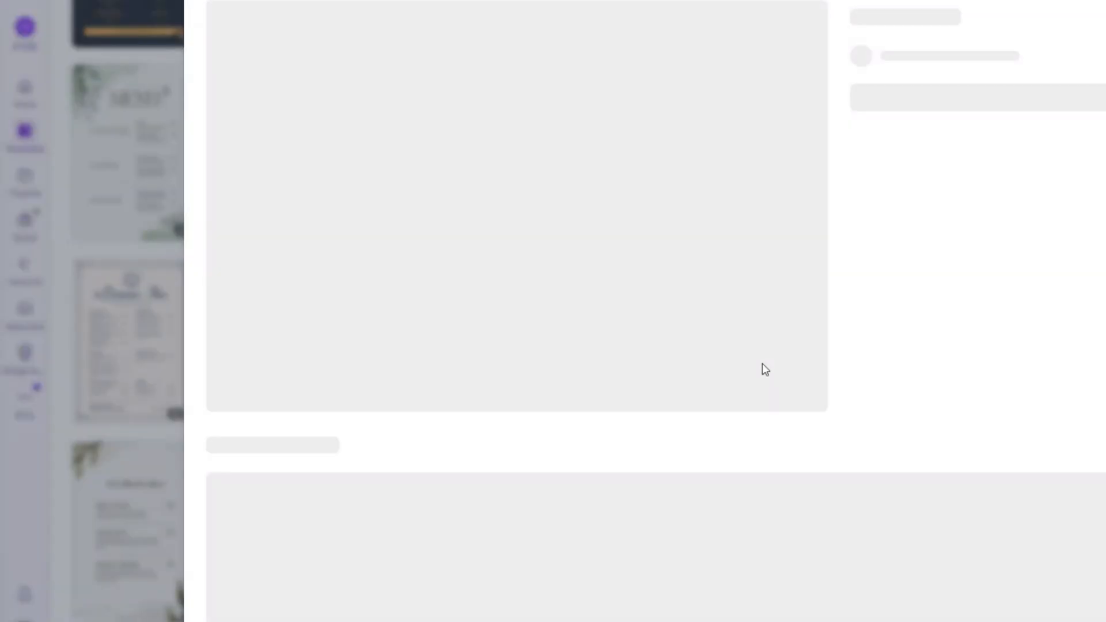
scroll(843, 374, down, 3)
scroll(843, 371, up, 3)
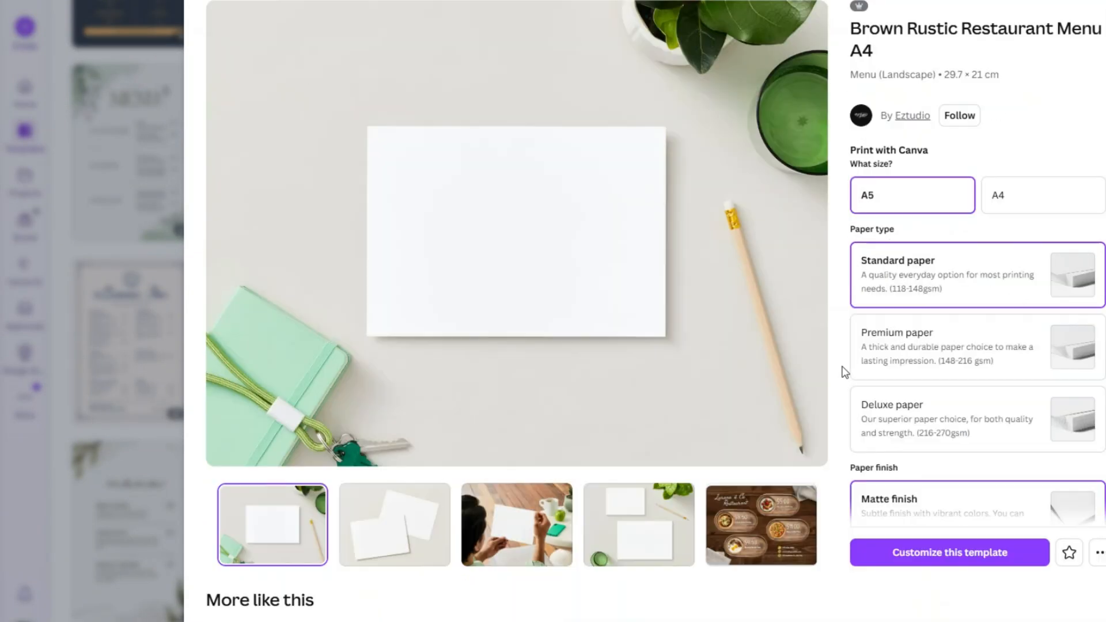
click(624, 295)
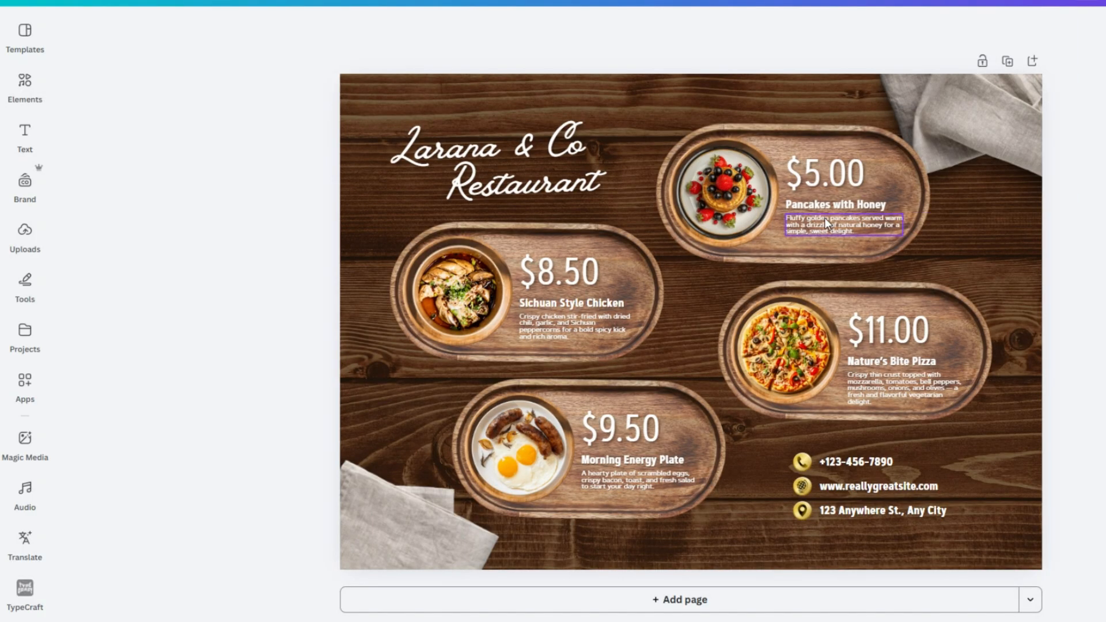
Replace the dish name "Pancakes with Honey" with "Truffle Arancini".
double_click(884, 205)
text(Truffle Arancini)
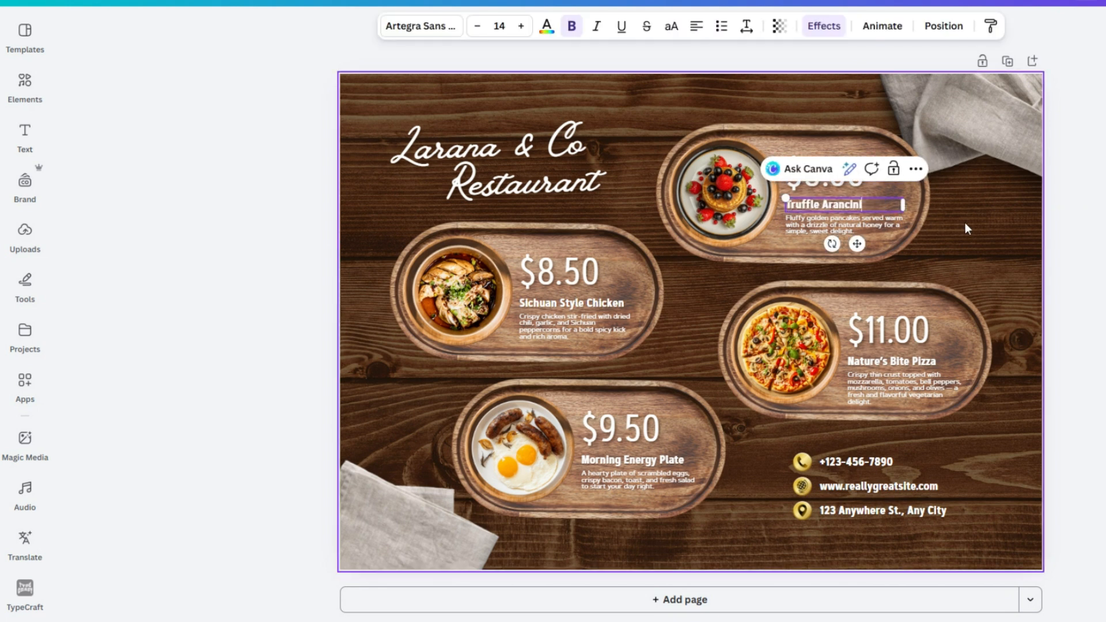
click(1072, 230)
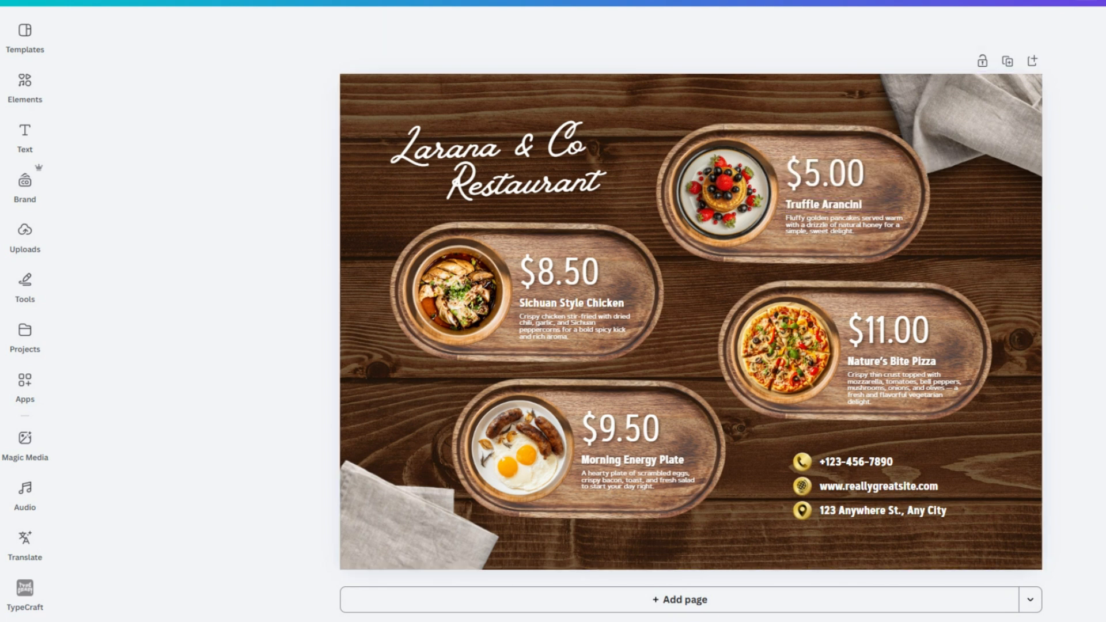
Set the Truffle Arancini description to "Crispy risotto balls, wild mushroom, parmesan, truffle aioli." and its price to $16.00.
click(823, 178)
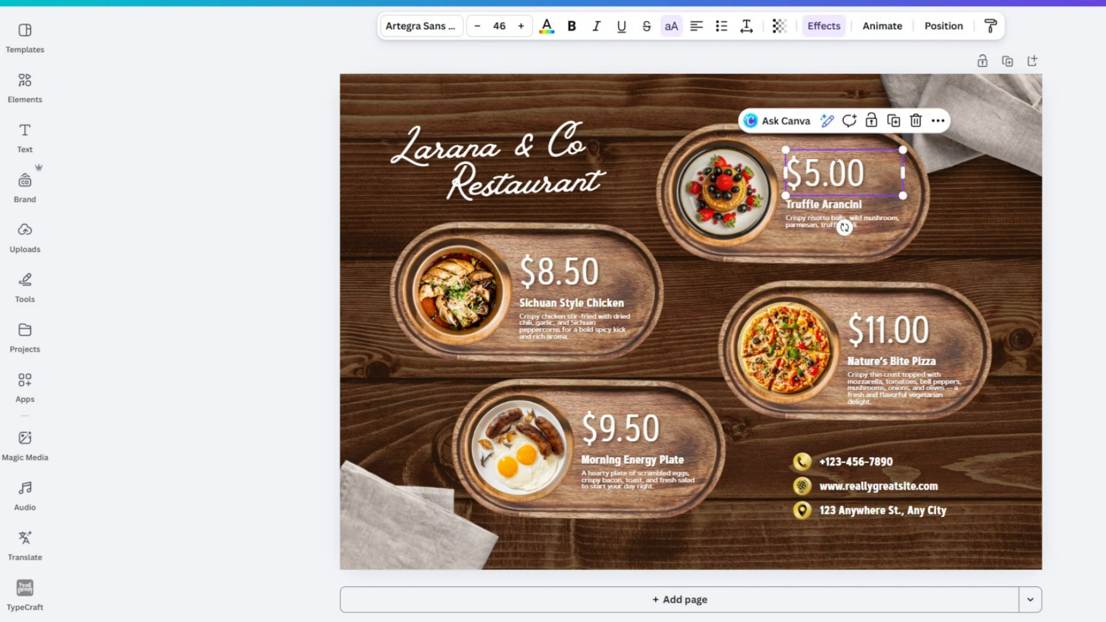
click(825, 183)
click(1032, 277)
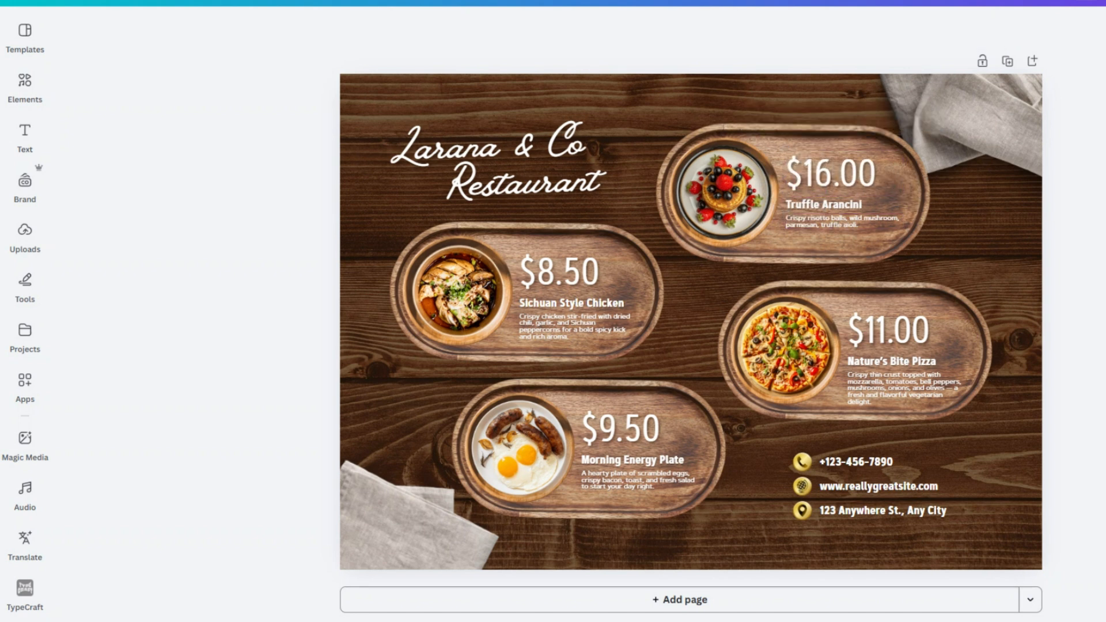
Rename the Sichuan Style Chicken dish as "Herb-Crusted Rack of Lamb" and widen its text box to fit one line.
click(565, 301)
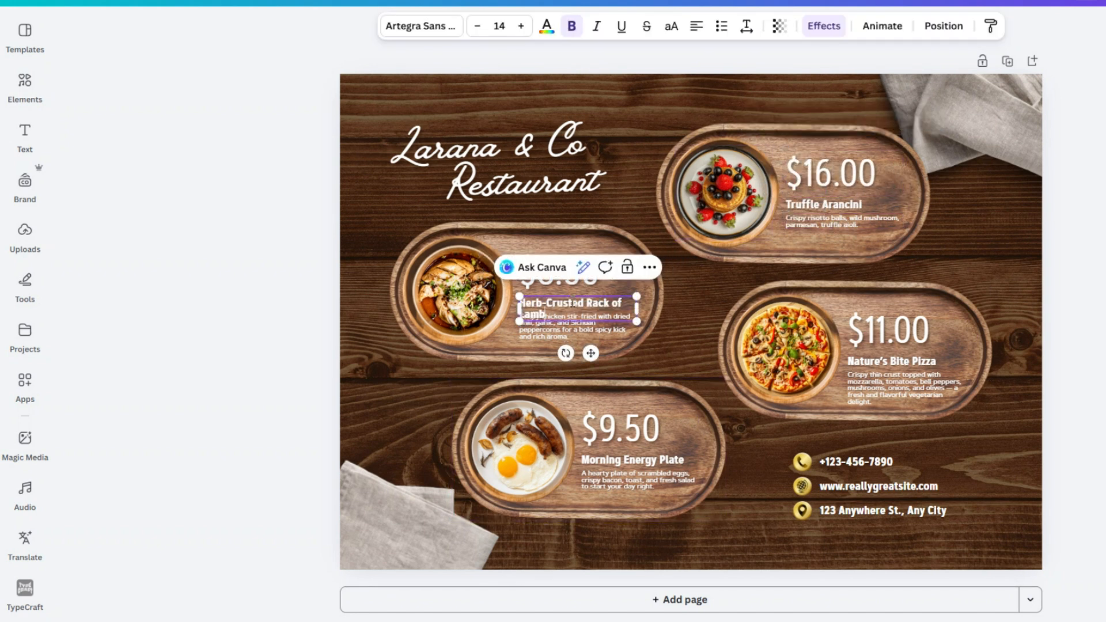
mouse_move(637, 309)
mouse_down()
mouse_move(655, 311)
mouse_move(642, 310)
mouse_up()
click(1070, 306)
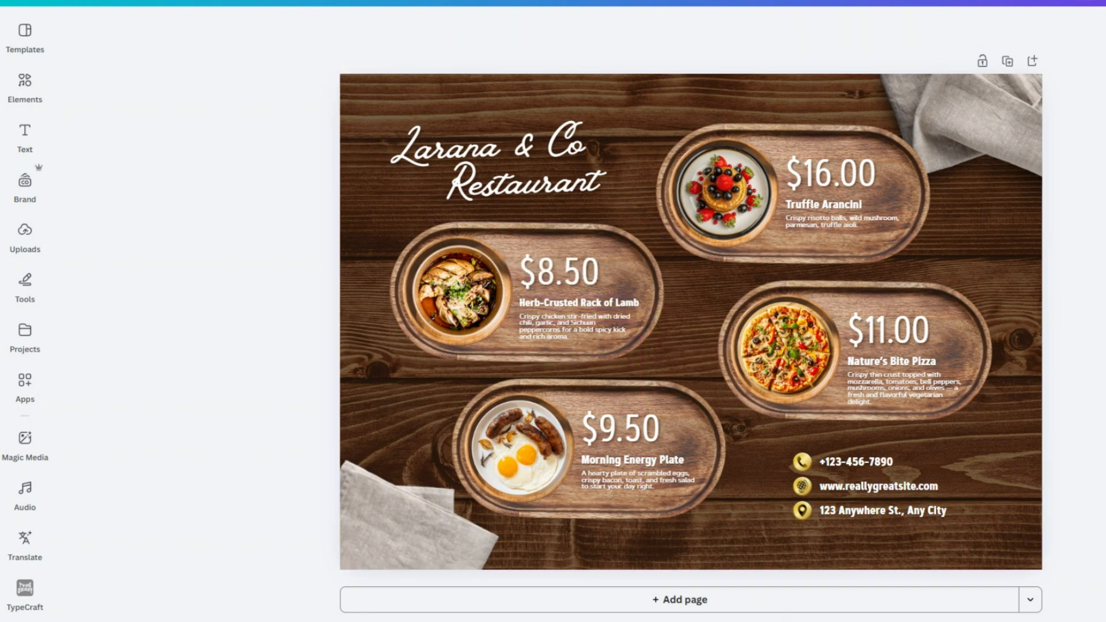
Set the Rack of Lamb description to "Minted pea purée, roasted root vegetables, red wine jus." and its price to $45.00.
double_click(527, 330)
text(Minted pea purée, roasted root vegetables, red wine jus.)
click(1070, 277)
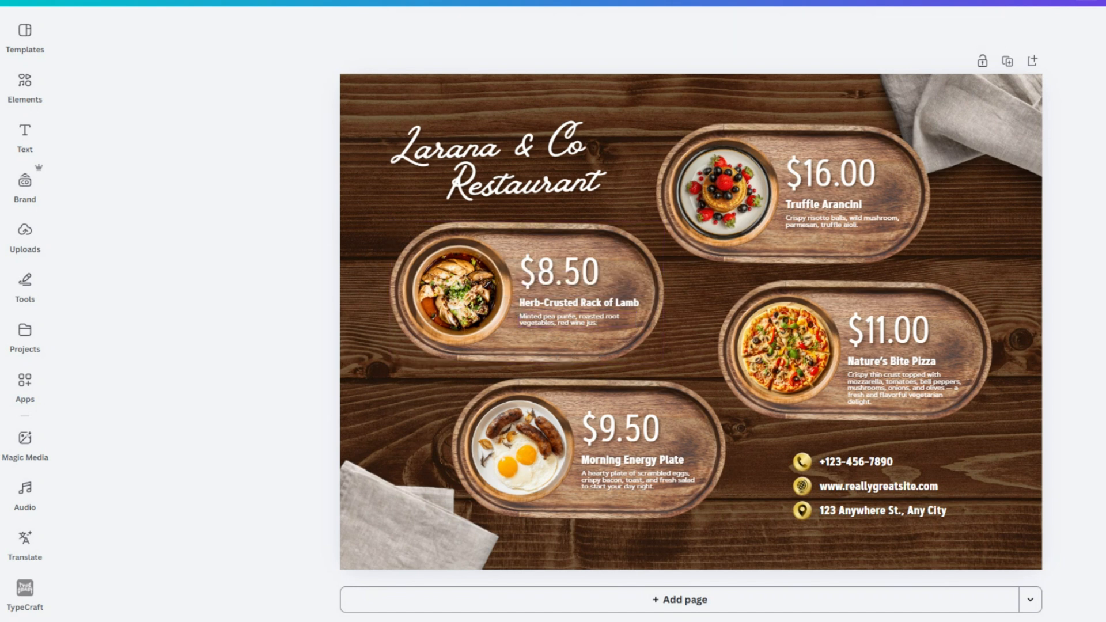
double_click(540, 283)
click(557, 271)
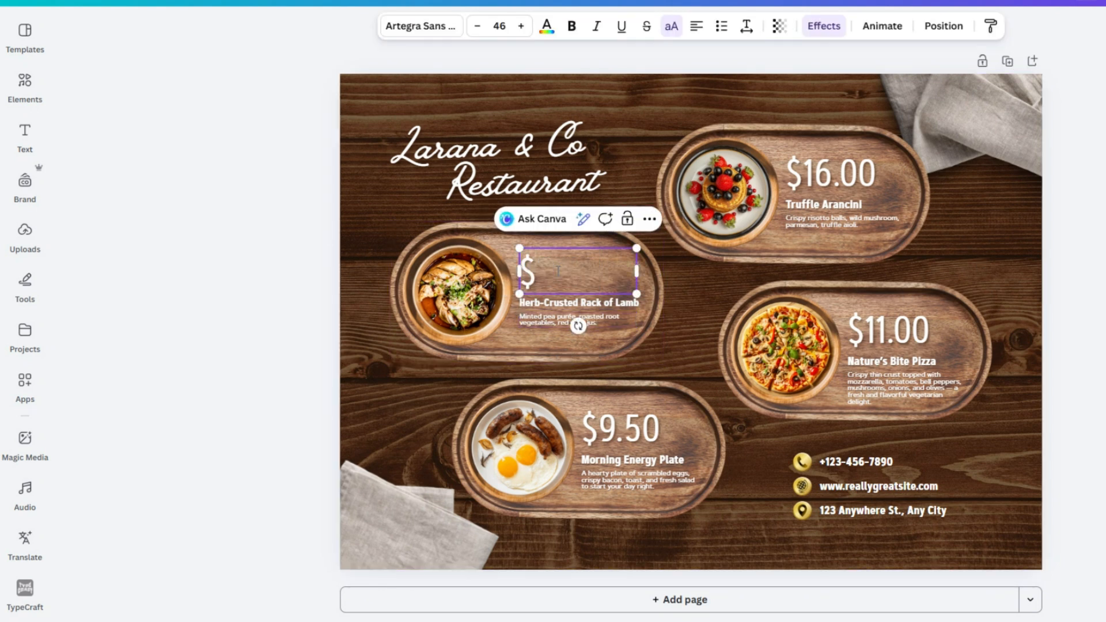
key(Escape)
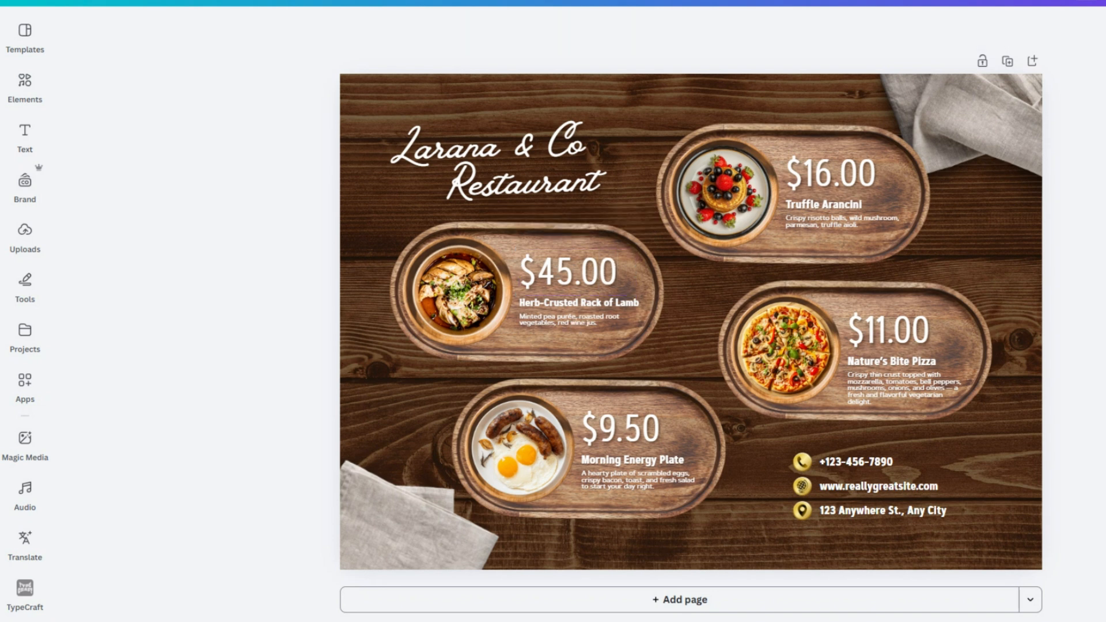
Rename the Nature's Bite Pizza dish as "Pan-Seared Scallops" and set its price to $38.00.
double_click(947, 369)
text(Pan-Seared Scallops)
click(881, 345)
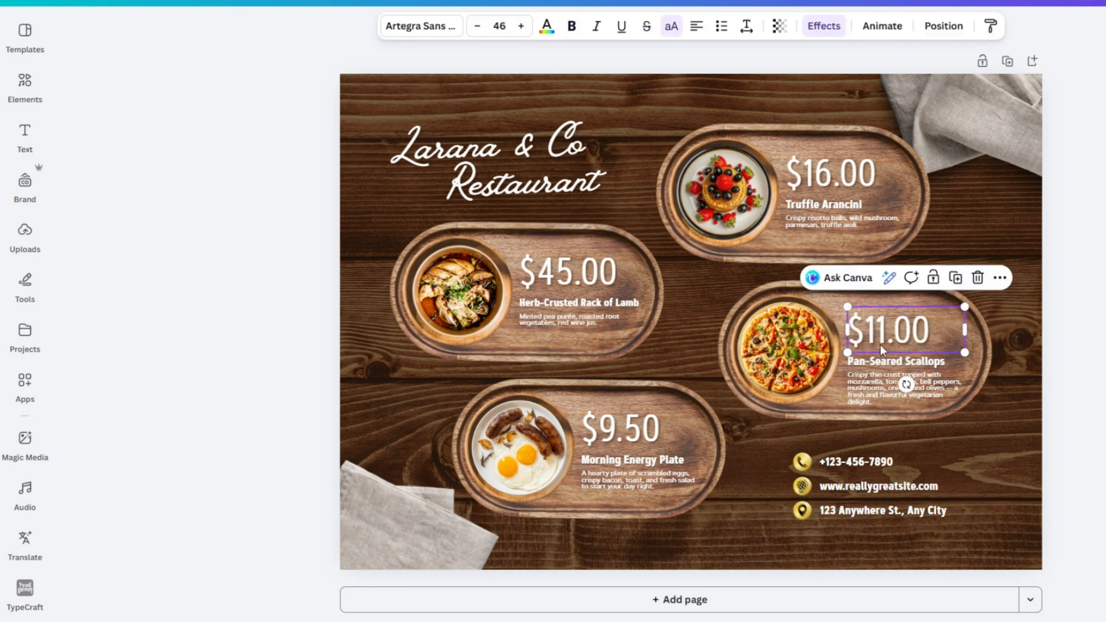
double_click(888, 328)
text($38.00)
key(Escape)
key(Escape)
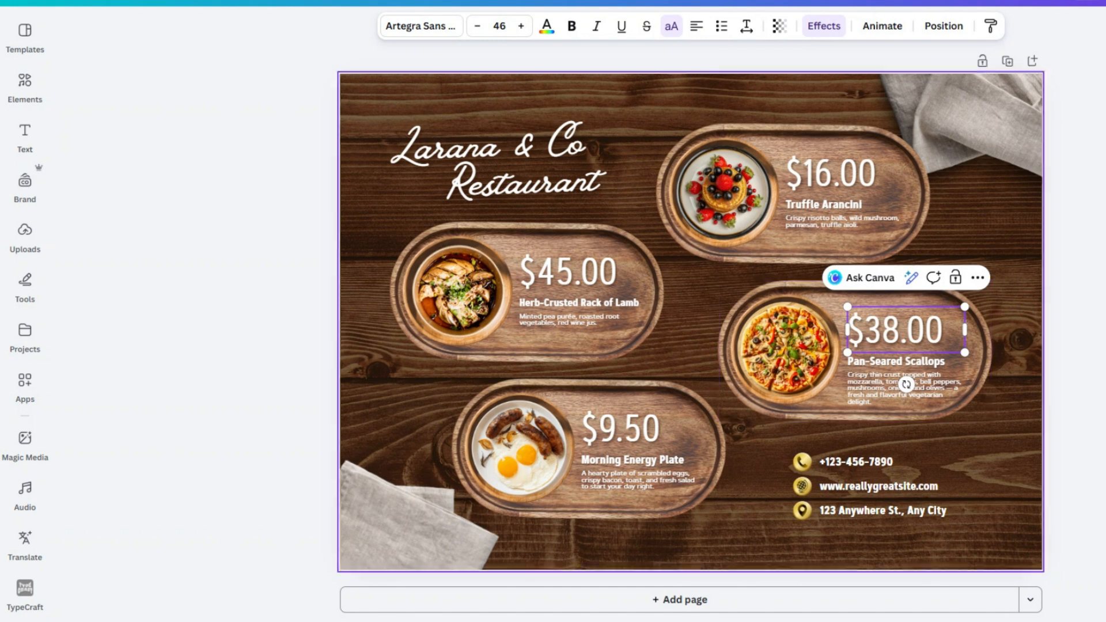
Rename the Morning Energy Plate dish as "Espresso Crème Brûlée" and set its price to $13.00.
double_click(631, 466)
text(Espresso Crème Brûlée)
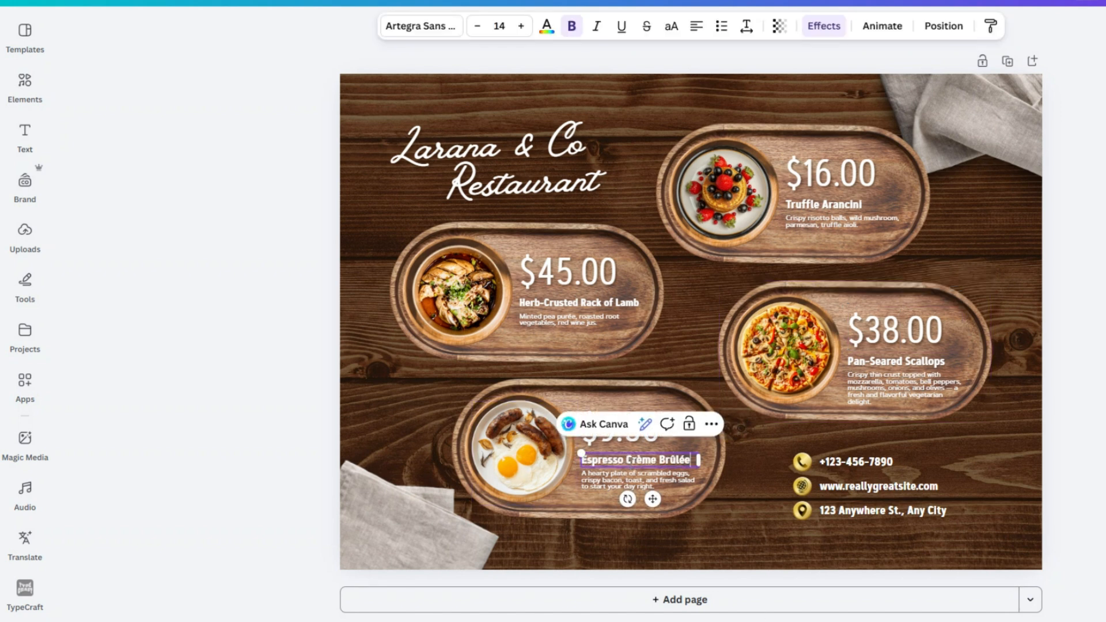
click(645, 427)
click(233, 367)
click(634, 432)
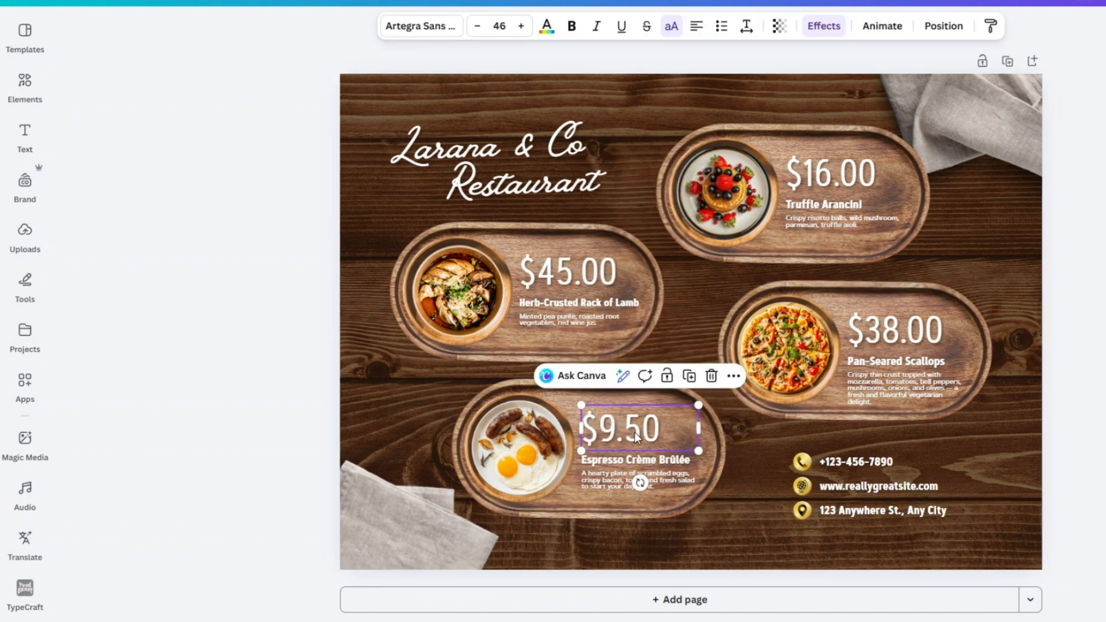
click(645, 427)
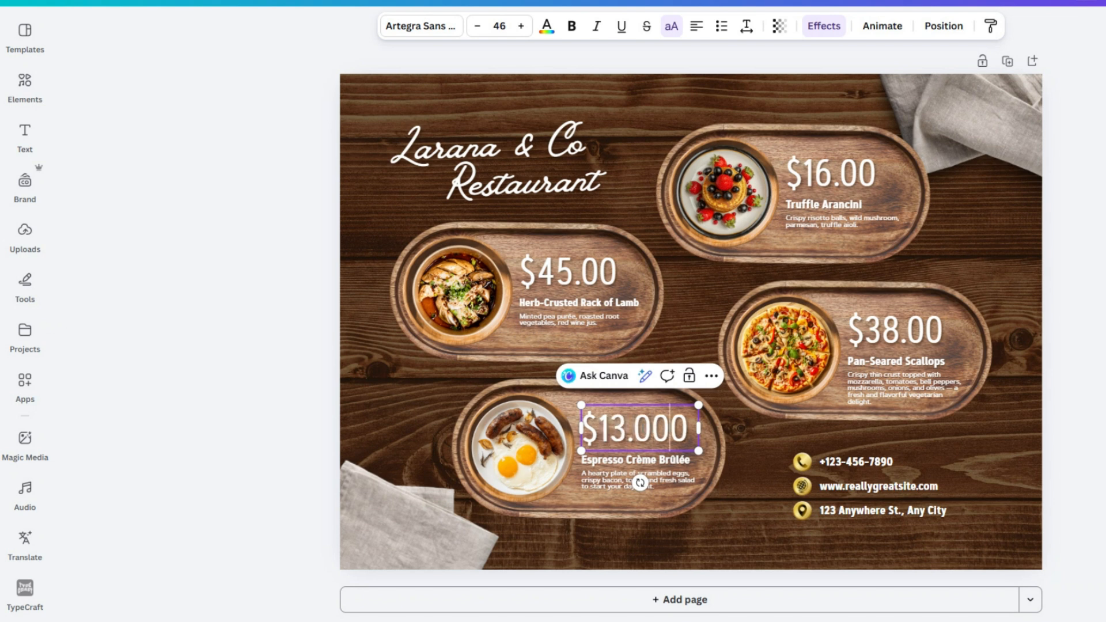
key(Escape)
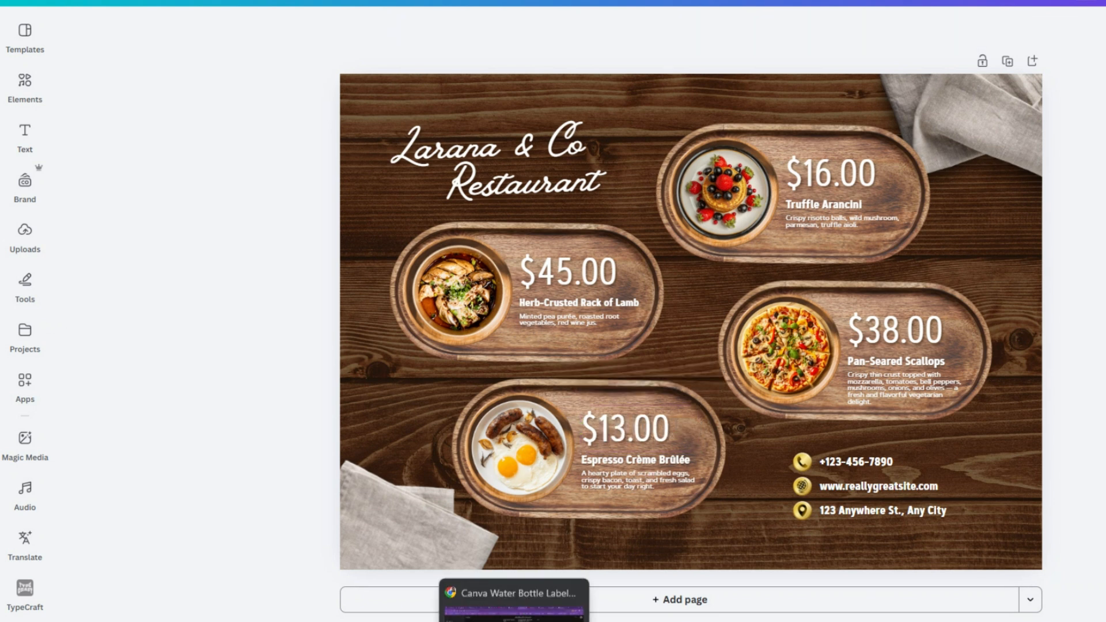
Replace the Espresso Crème Brûlée description with "Burnt sugar crust, almond biscotti.".
double_click(652, 486)
text(Burnt sugar crust, almond biscotti.)
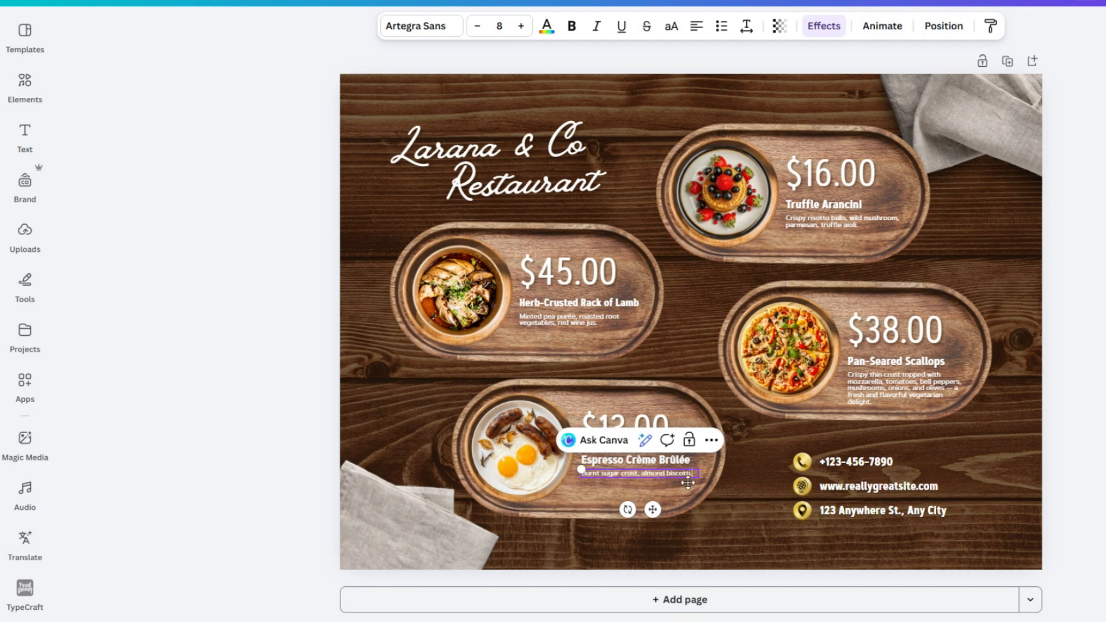
key(Escape)
Delete the two grey cloth napkins in the page corners and the wooden background image.
click(981, 211)
key(Delete)
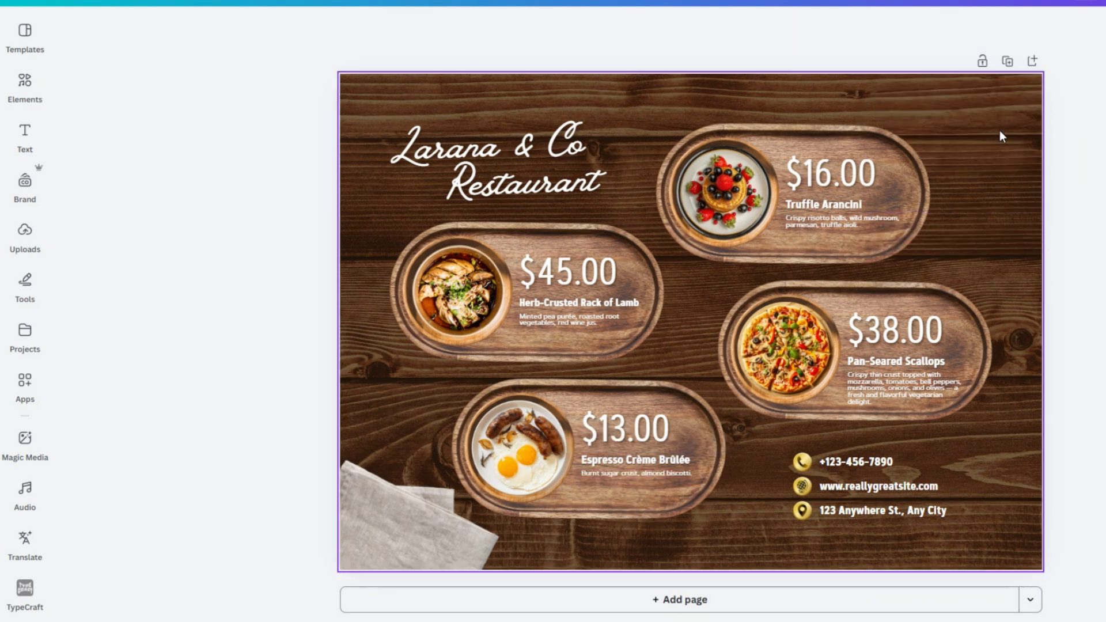
click(1000, 130)
key(Delete)
click(361, 541)
key(Delete)
Open the color choices for the page background and go to the photo colors.
click(357, 444)
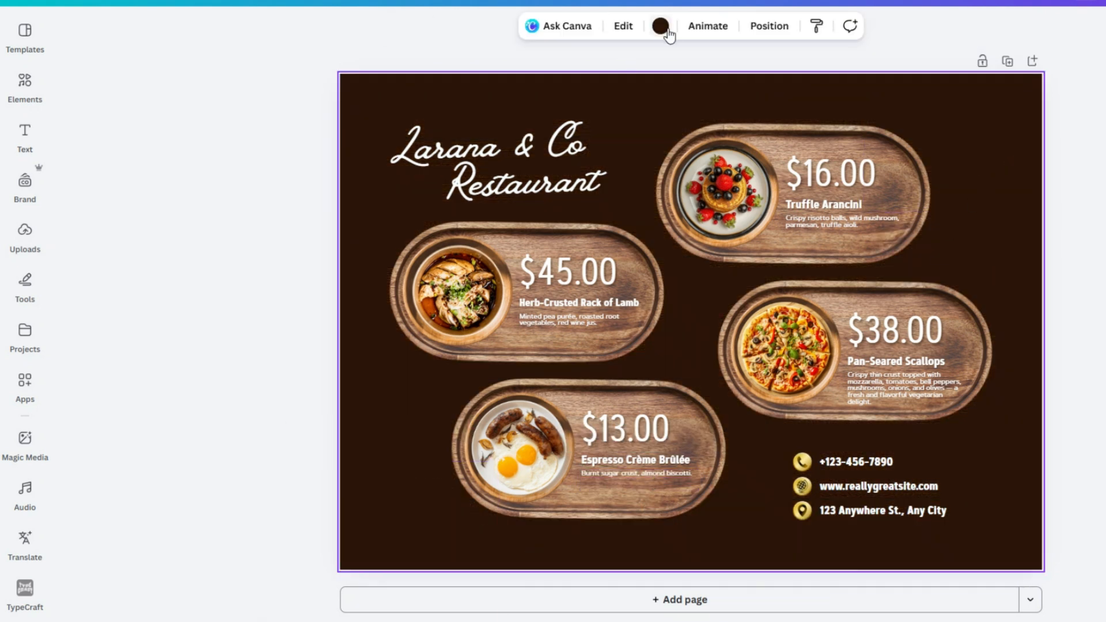
click(660, 25)
scroll(165, 533, down, 10)
Try orange, brown, tan, olive green and very dark brown photo colors as the page background.
click(138, 325)
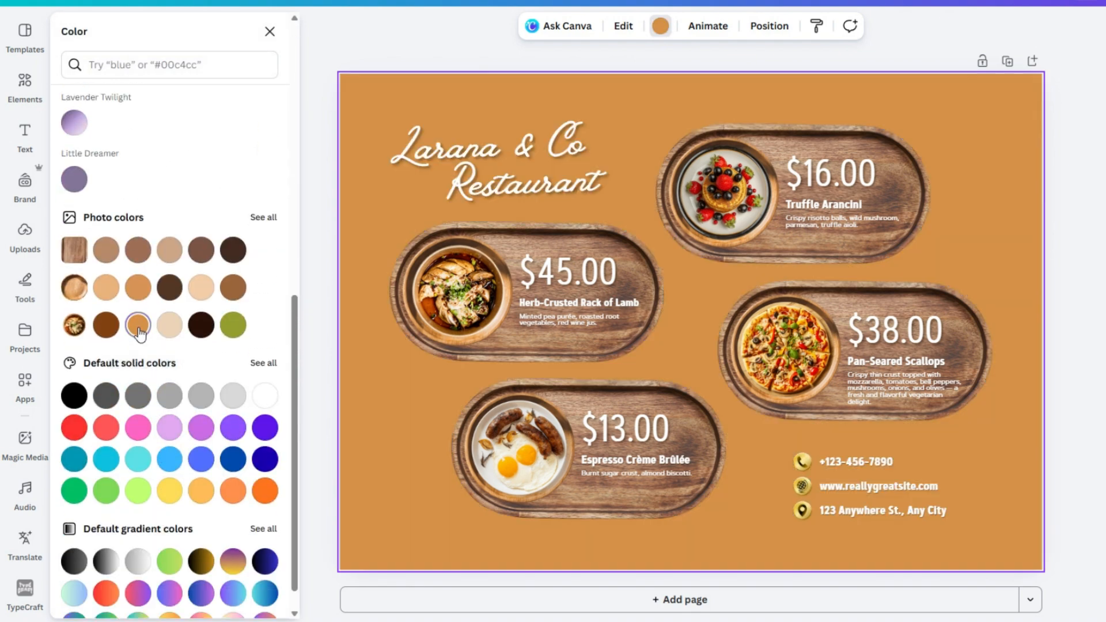
click(233, 287)
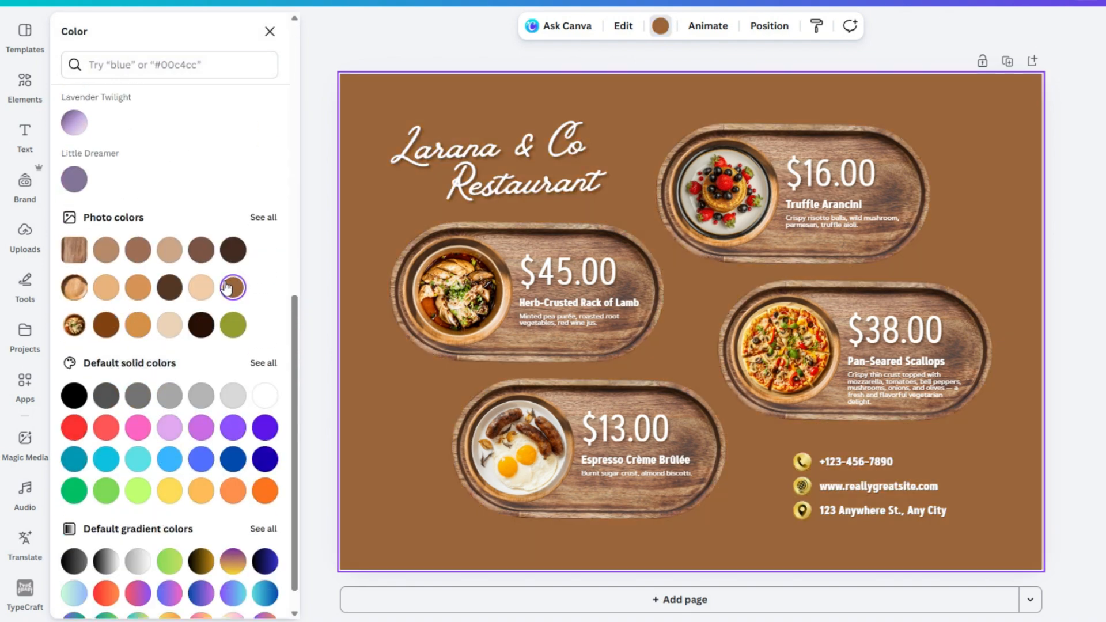
click(171, 288)
click(164, 256)
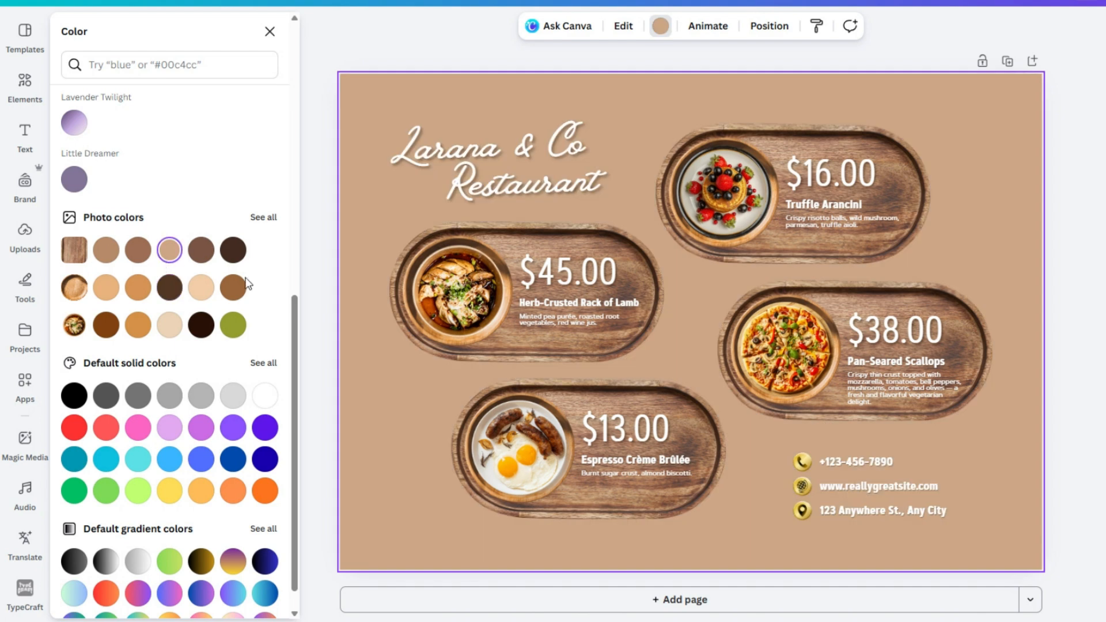
click(233, 251)
click(235, 323)
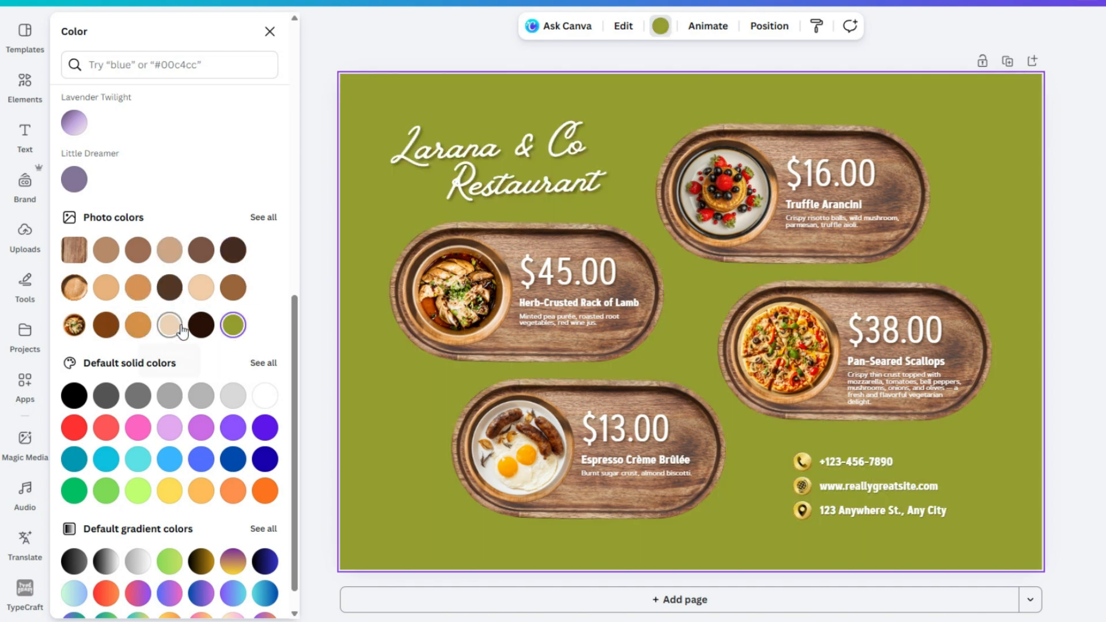
click(197, 327)
Set the page background to the dark olive-brown from the phone icon's colors in the full photo color list.
click(269, 220)
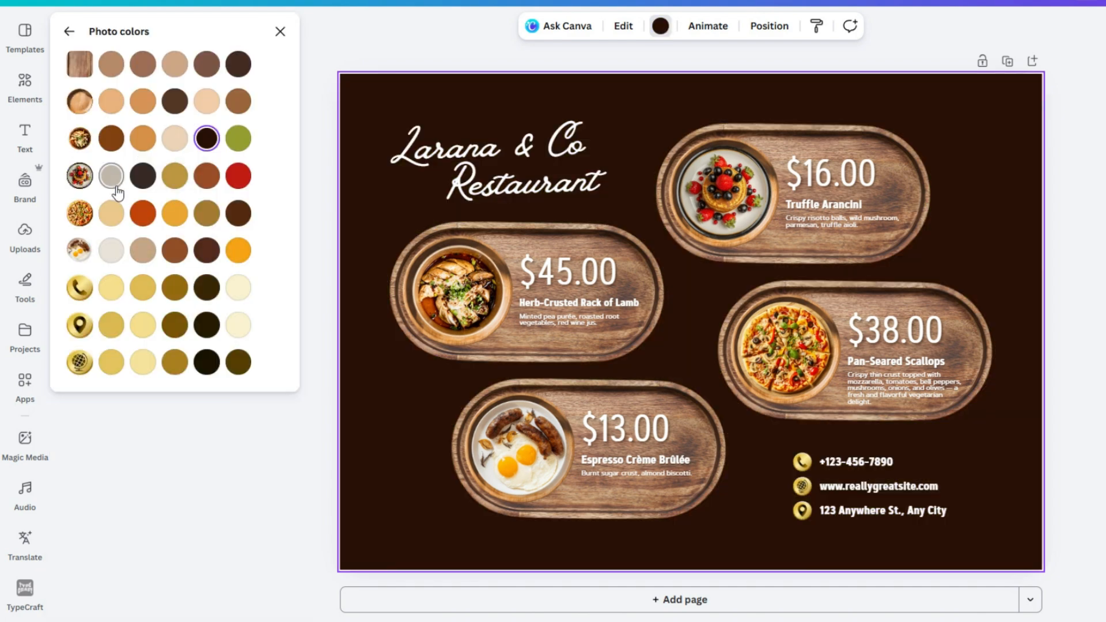
click(172, 254)
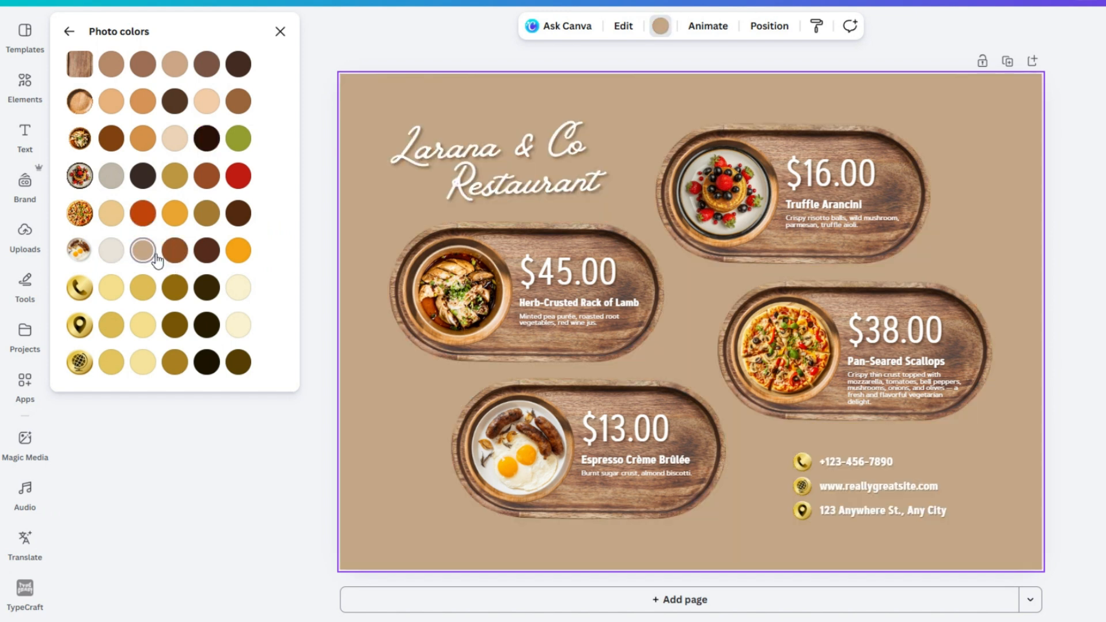
click(211, 291)
click(1087, 181)
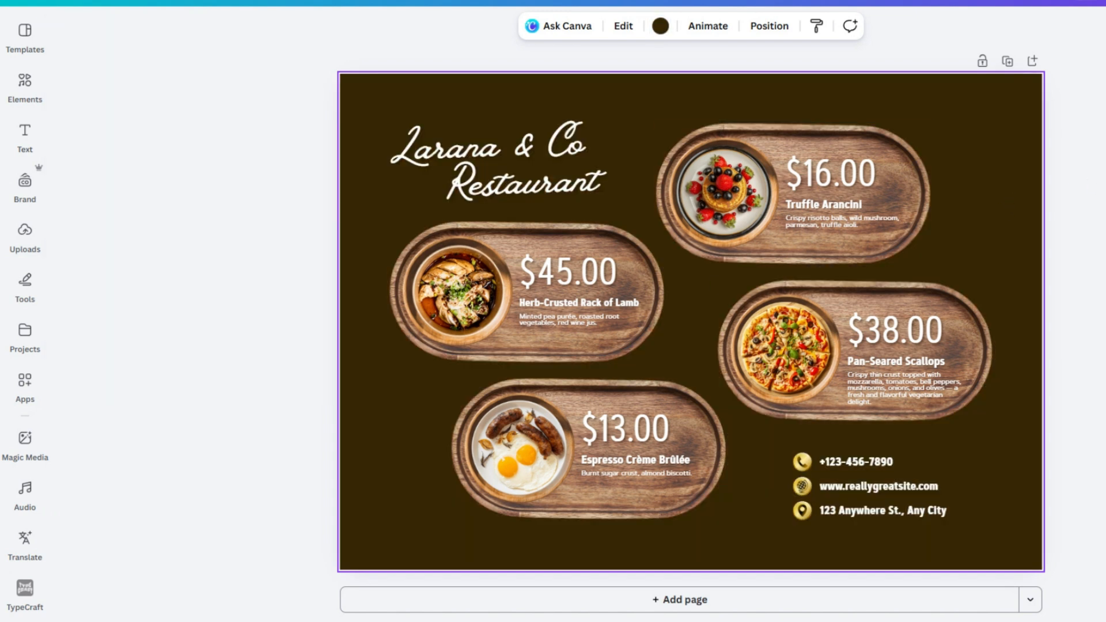
Replace the first line of the restaurant title, "Larana & Co", with "km.co".
click(562, 149)
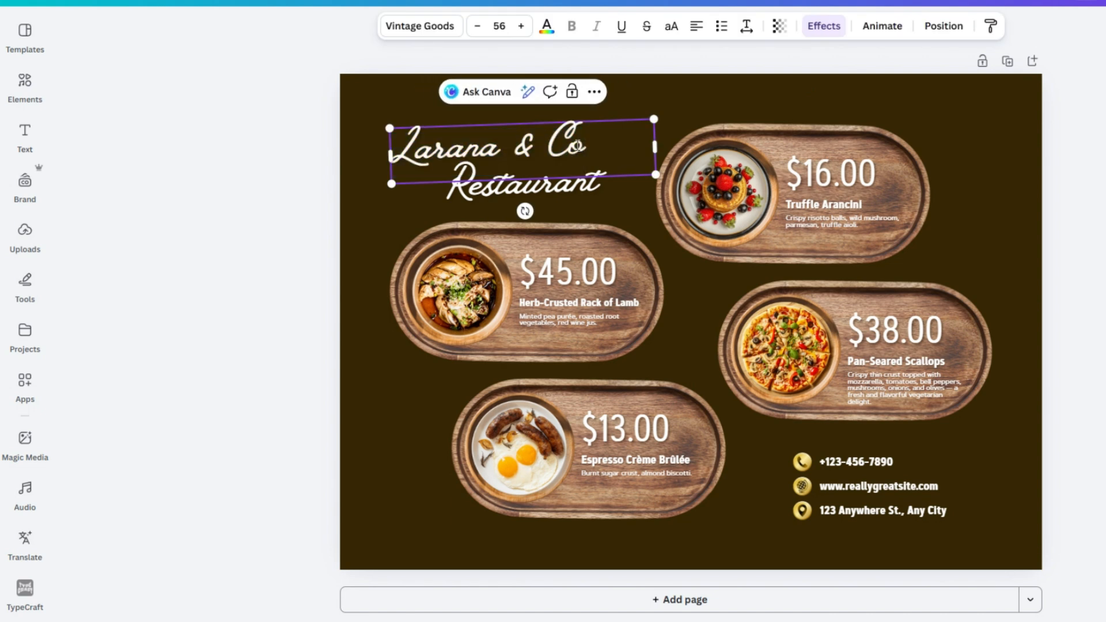
text(m.co)
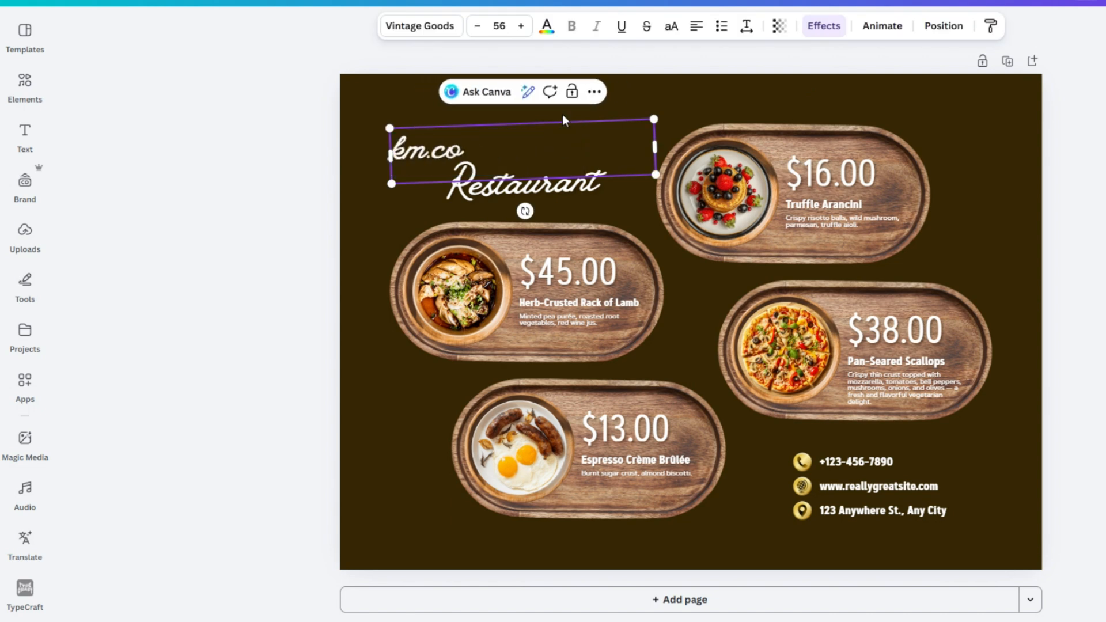
Try Citadel Script and Hangyaboly on the "km.co" title line, then set its font to Copperplate Gothic 29 BC.
click(420, 25)
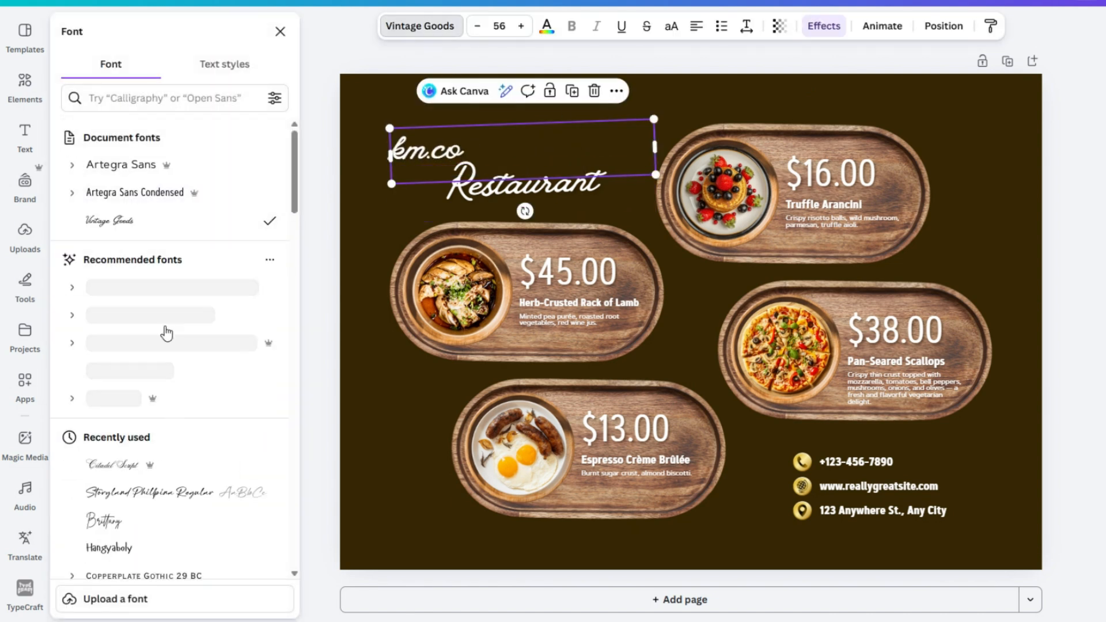
click(112, 464)
scroll(144, 311, down, 2)
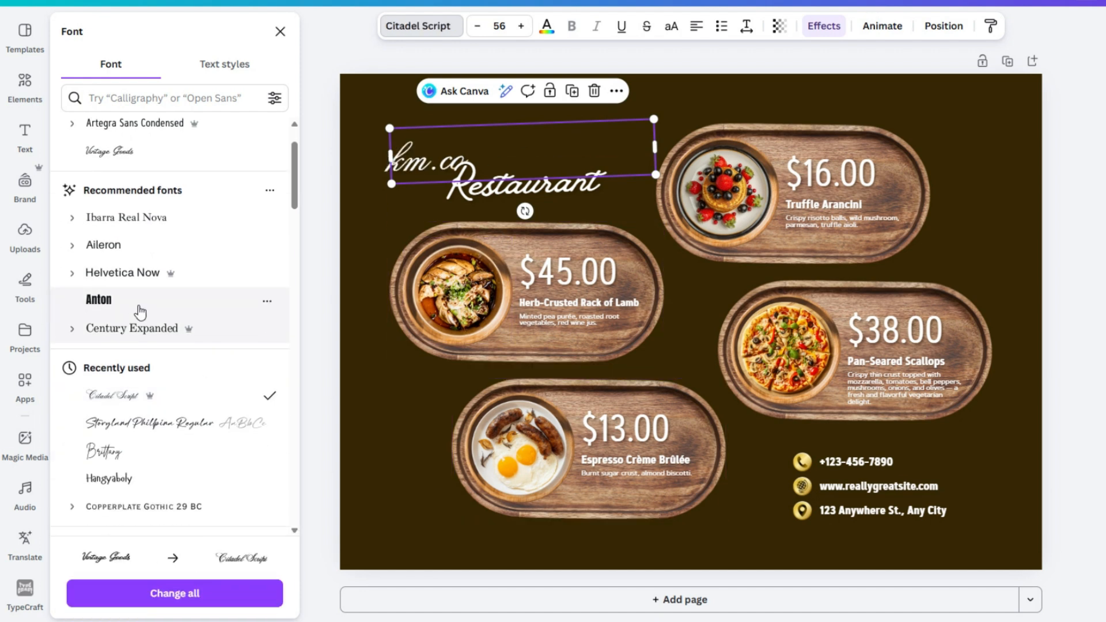
click(141, 320)
scroll(141, 323, down, 2)
click(141, 340)
click(141, 368)
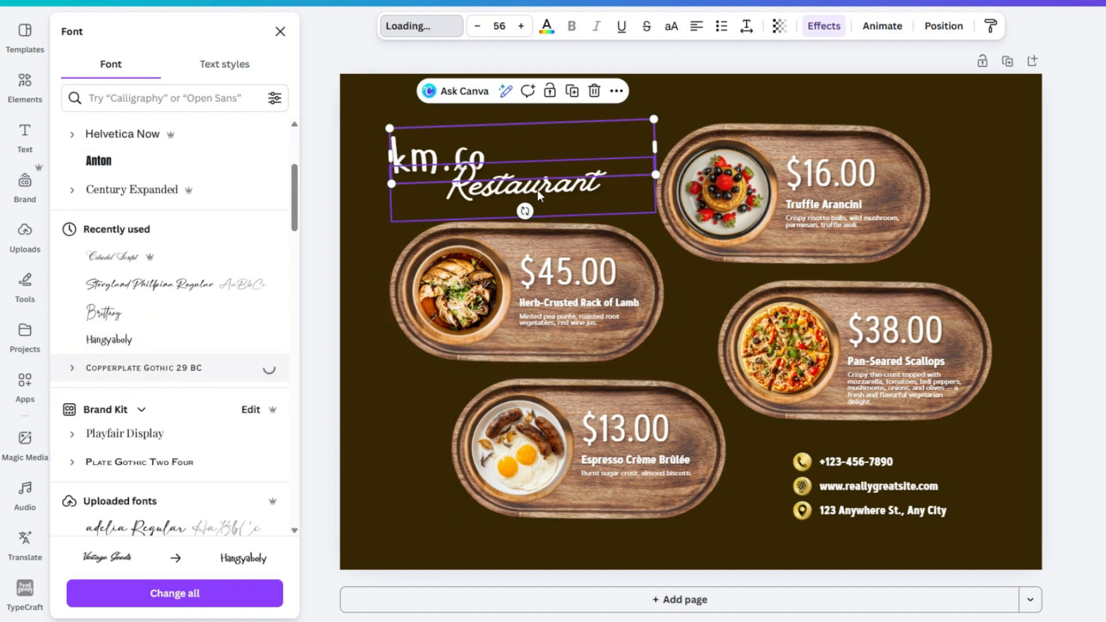
Straighten both restaurant title lines to 0°, and enlarge "KM.CO" and center it above "Restaurant".
drag(525, 213, 530, 213)
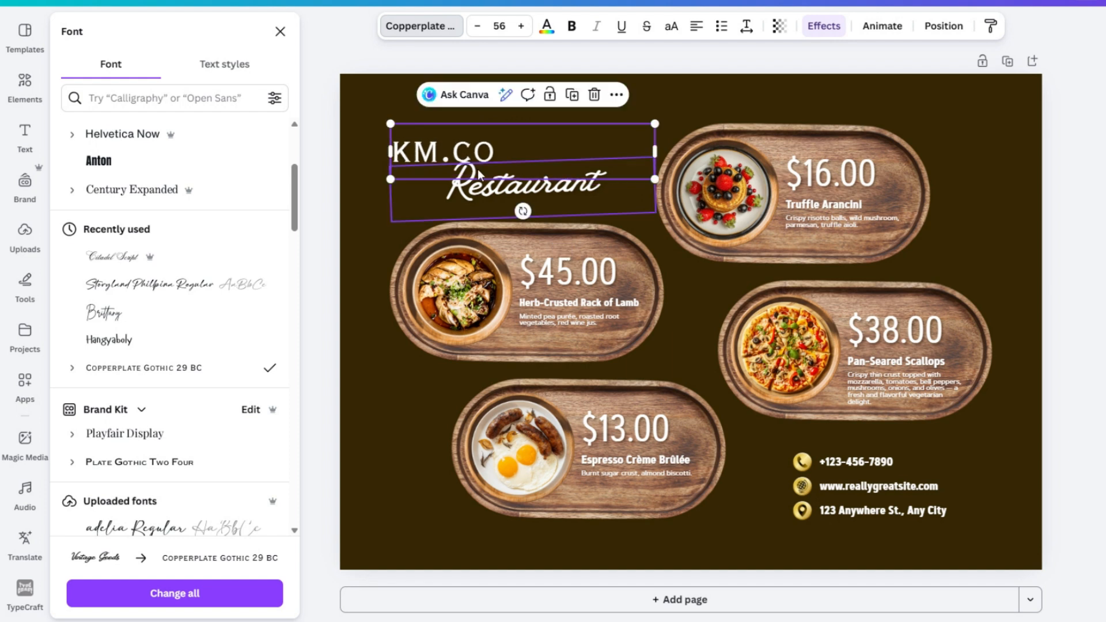
drag(548, 151, 608, 145)
drag(714, 145, 556, 185)
click(557, 191)
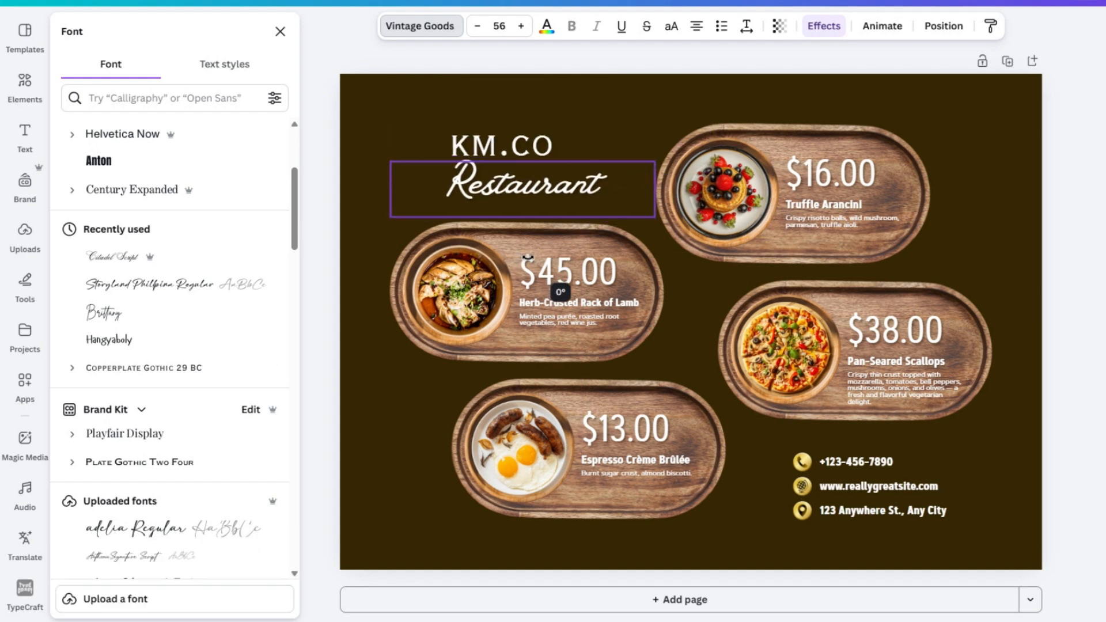
click(502, 144)
drag(449, 117, 424, 92)
drag(503, 136, 524, 141)
Set the "Restaurant" title line in Plate Gothic Two Four, enlarge it to size 60.3 and move it up under "KM.CO".
click(522, 186)
click(139, 463)
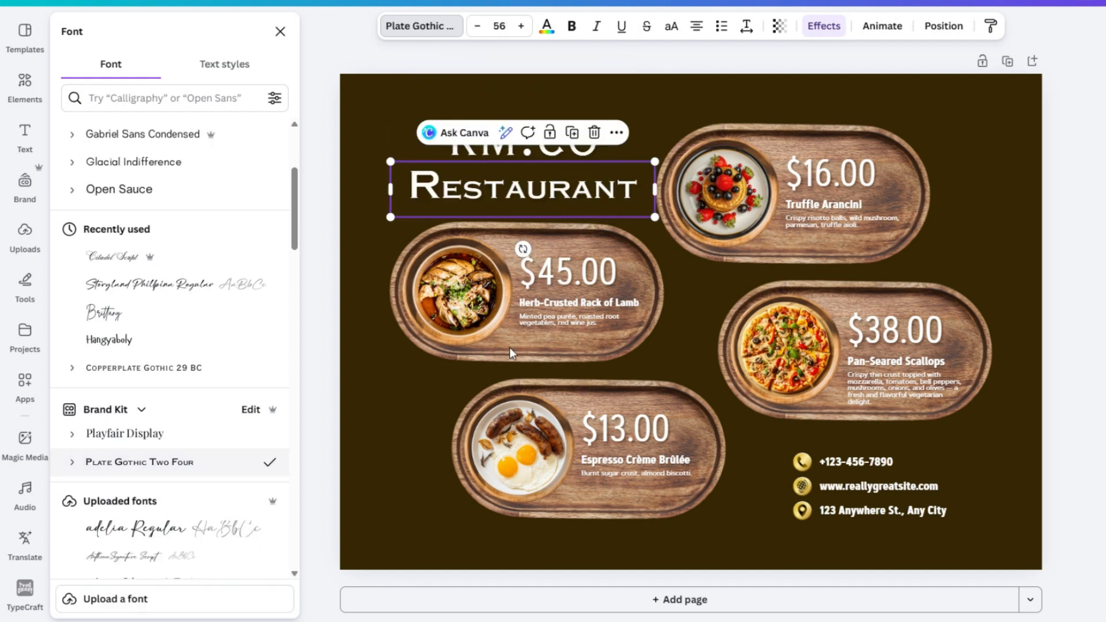
drag(606, 193, 600, 182)
drag(389, 208, 374, 217)
Search the elements for "table napkin" and show all matching graphics.
click(24, 87)
click(111, 34)
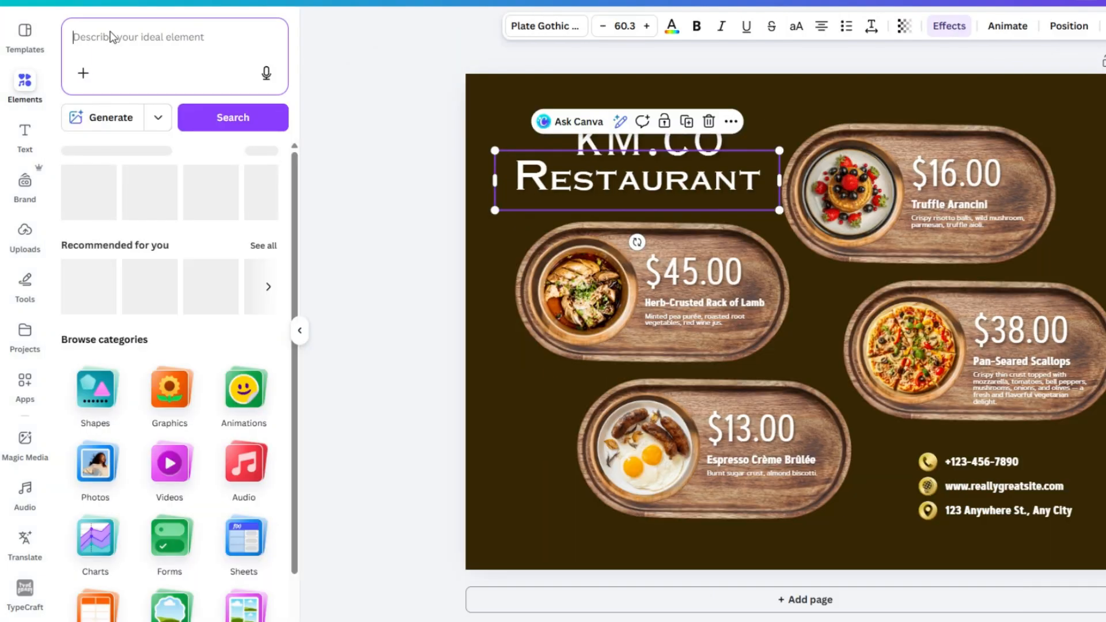
text(table nap)
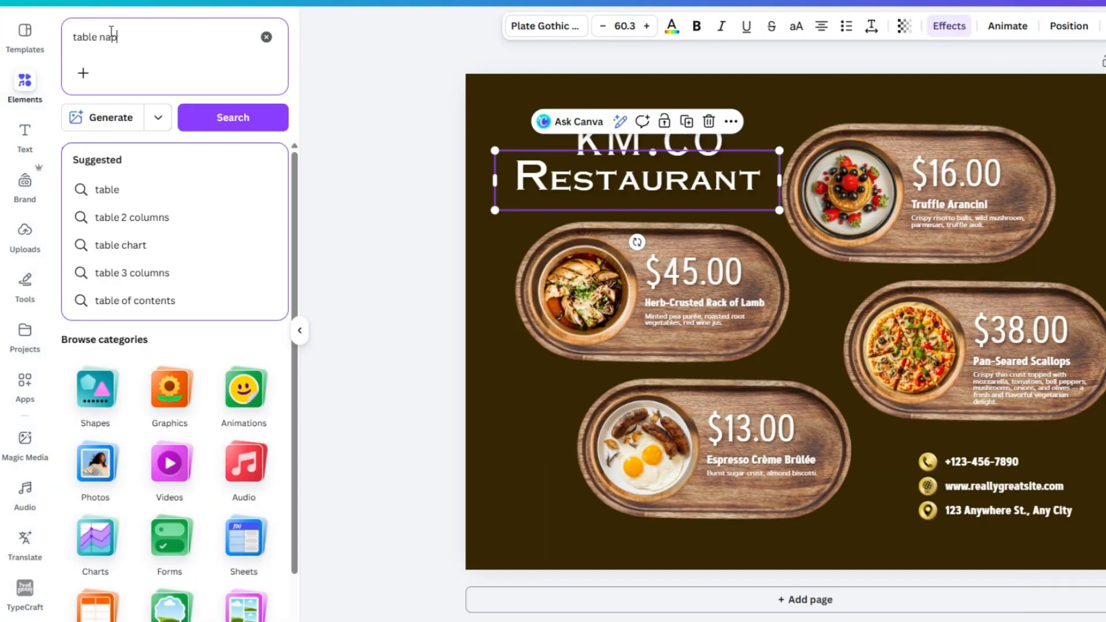
text(kin)
key(Return)
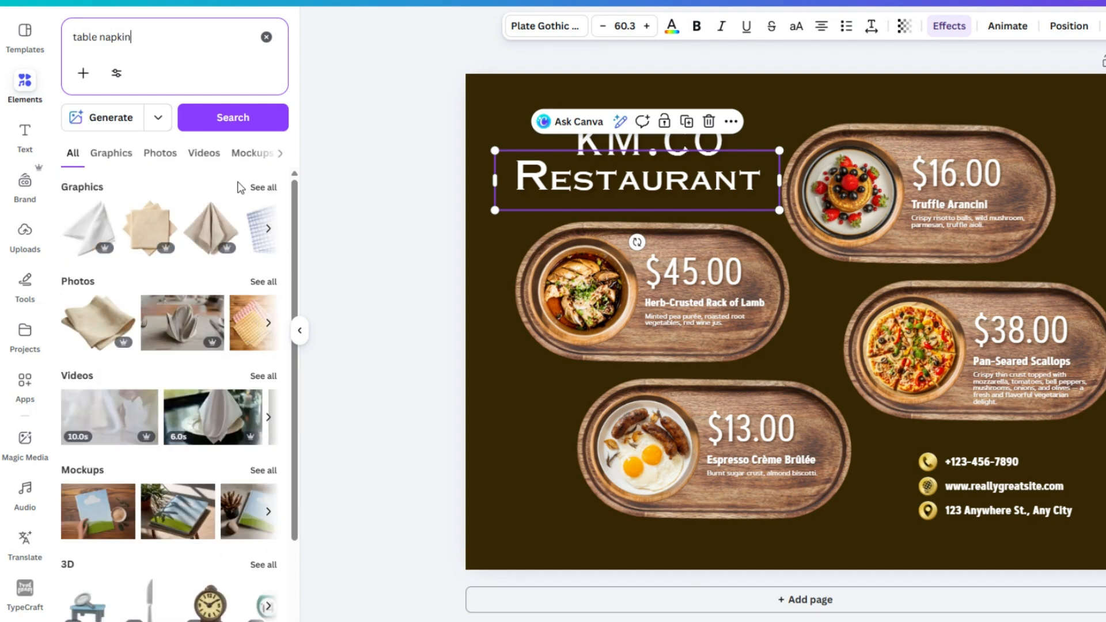
click(257, 188)
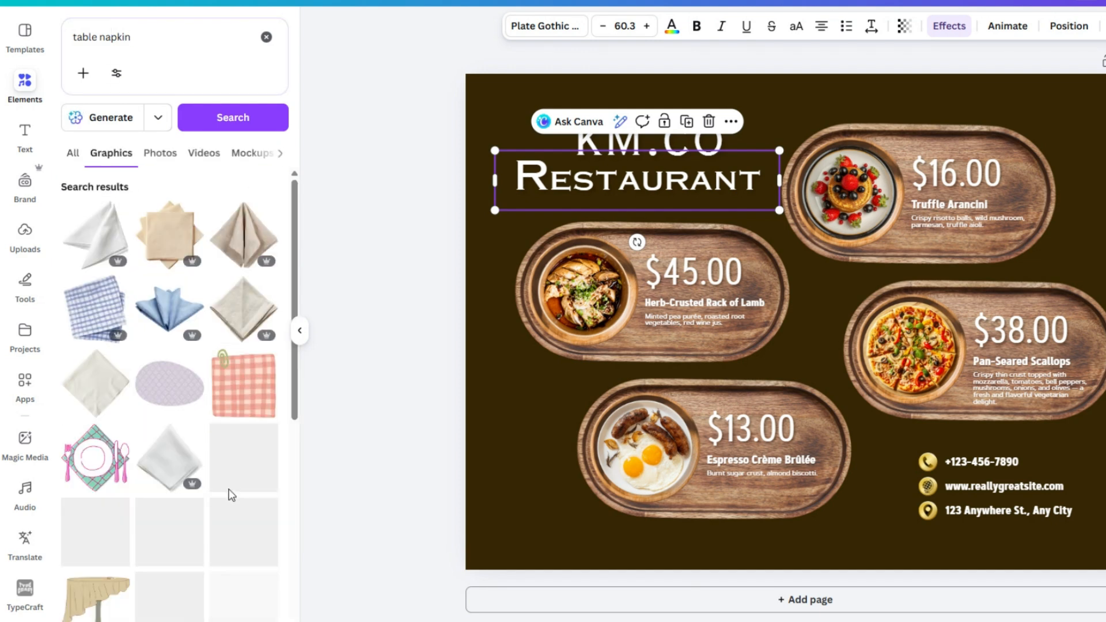
Insert a beige folded cloth napkin graphic, scale it down and place it over the page's upper-right corner.
click(171, 229)
key(Delete)
scroll(191, 564, down, 6)
scroll(189, 564, down, 12)
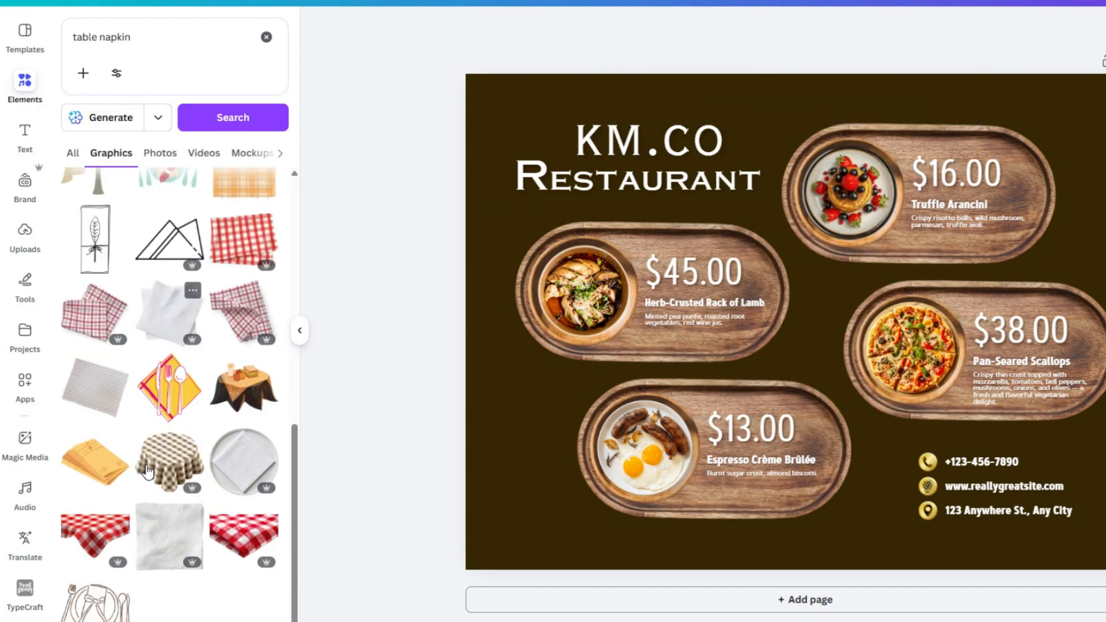
click(244, 256)
drag(611, 322, 825, 323)
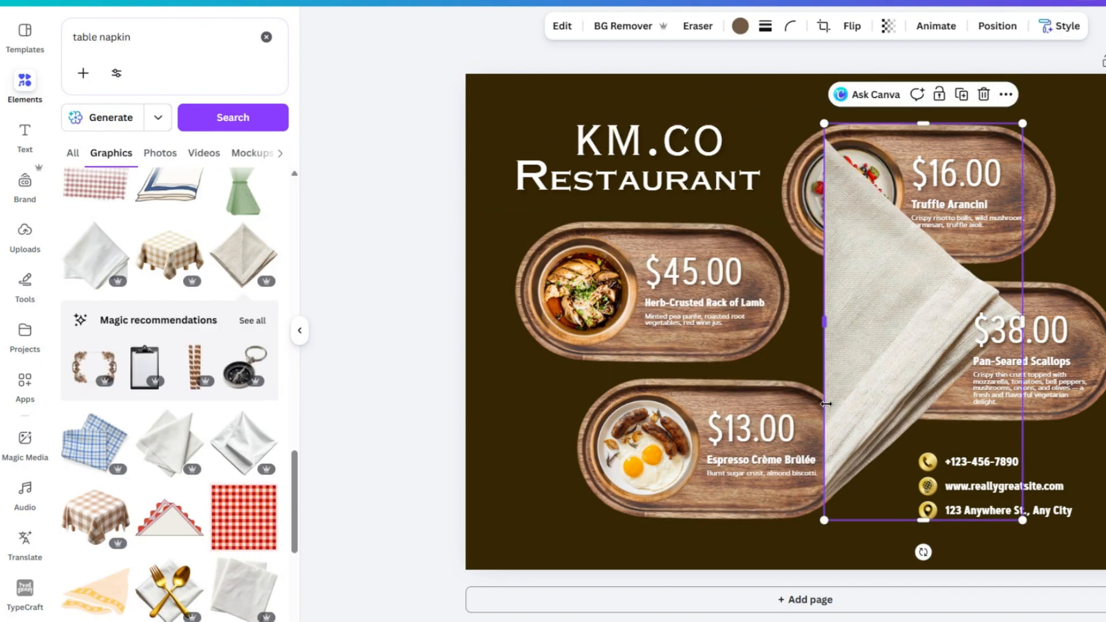
key(ctrl+z)
drag(611, 520, 927, 432)
drag(922, 231, 1105, 128)
Insert the peach napkin graphic with yellow trim, then shrink, rotate and place it in the page's lower-left corner.
scroll(231, 356, down, 5)
drag(231, 356, 464, 500)
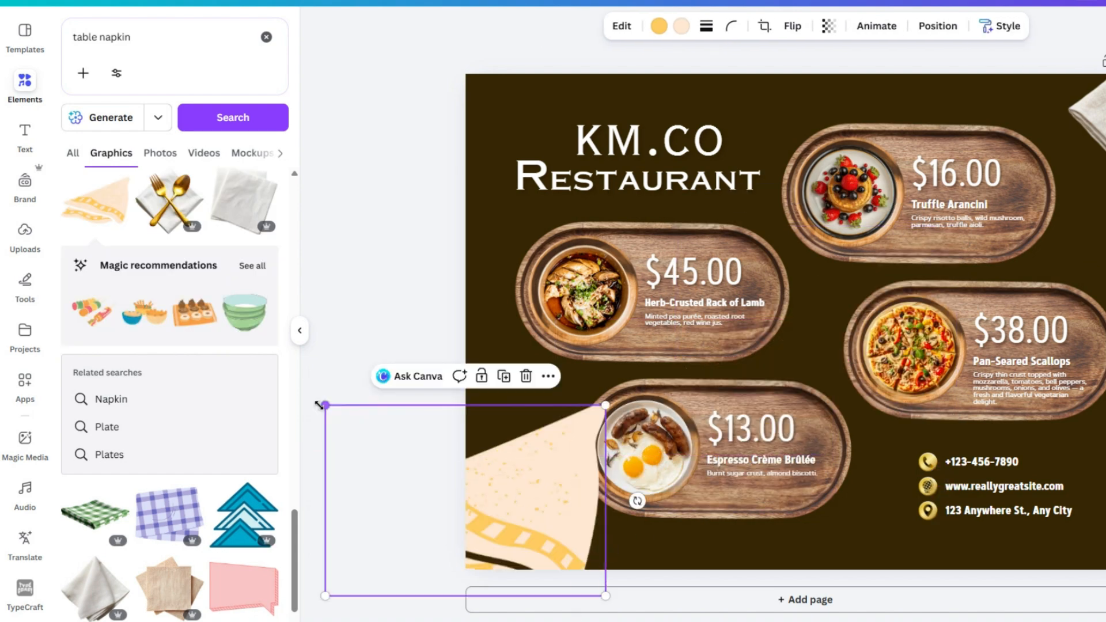
drag(322, 404, 437, 479)
drag(536, 504, 521, 474)
drag(592, 450, 530, 491)
drag(507, 527, 517, 533)
click(397, 375)
Generate Magic Media images from the Truffle Arancini description, "Crispy risotto balls, wild mushroom, parmesan, truffle aioli.".
triple_click(987, 218)
key(ctrl+c)
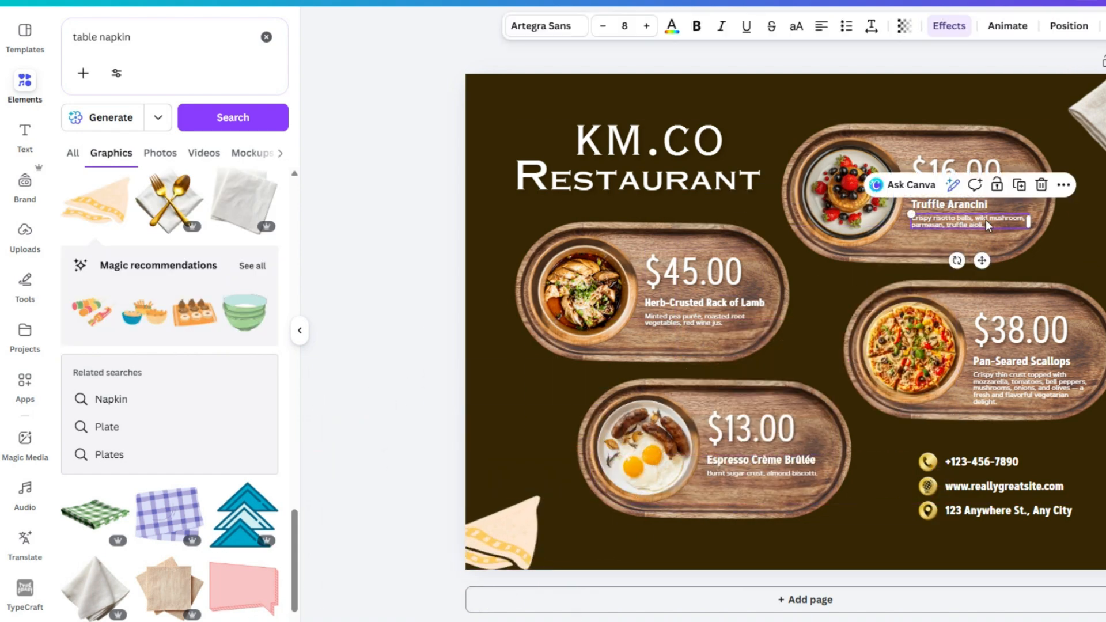
click(28, 442)
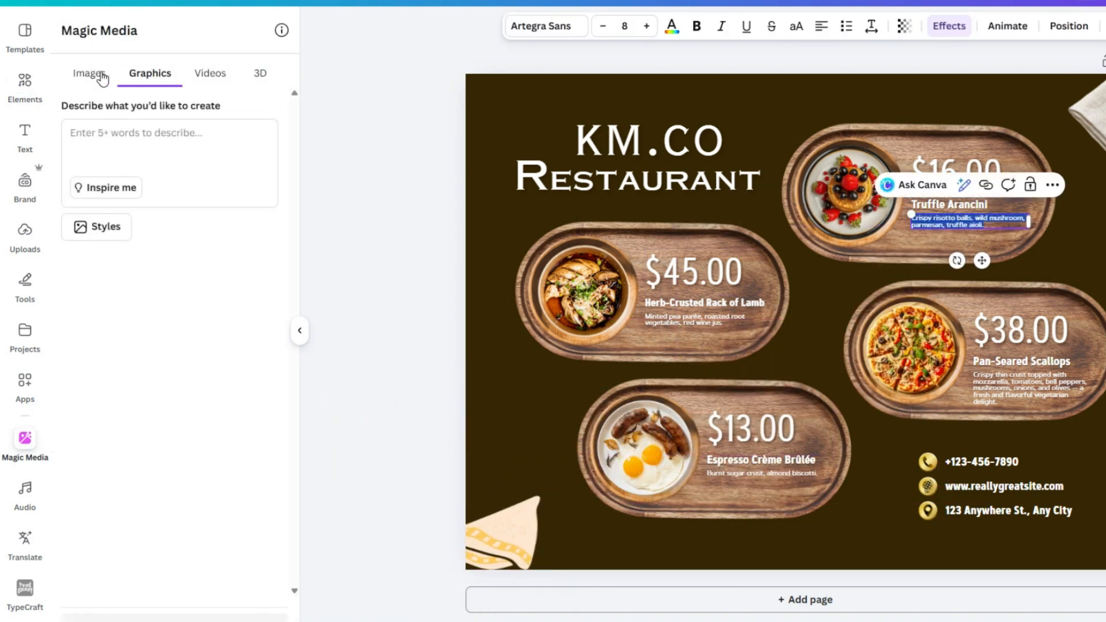
click(100, 77)
click(199, 154)
key(ctrl+v)
key(Return)
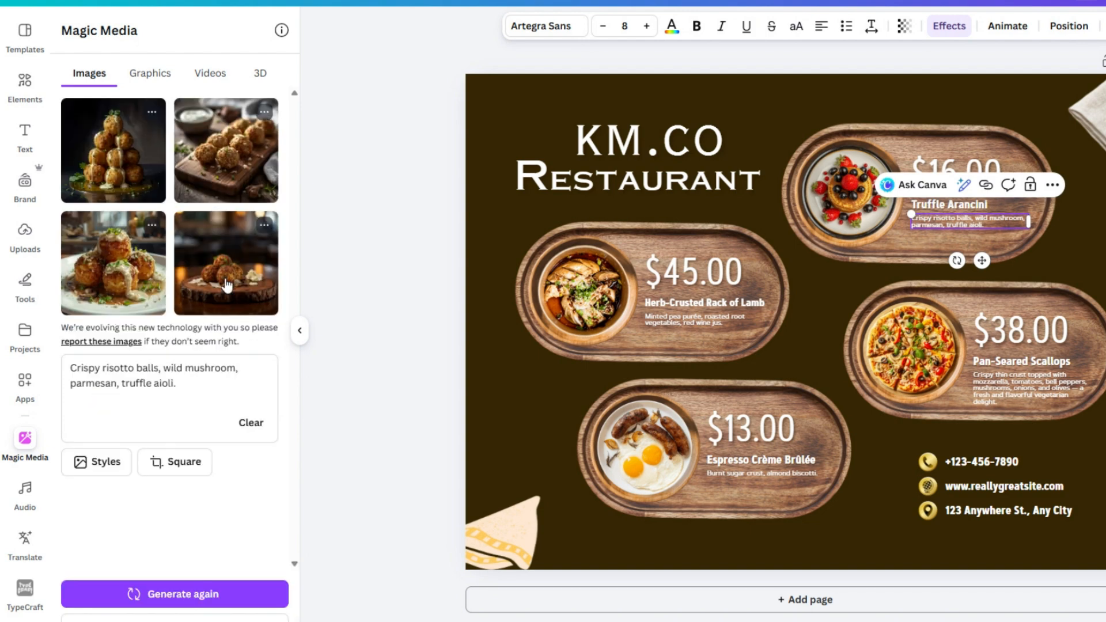
Insert the generated image of arancini on a wooden slab and delete the pancake photo from the Truffle Arancini tray.
click(227, 286)
drag(826, 317, 850, 195)
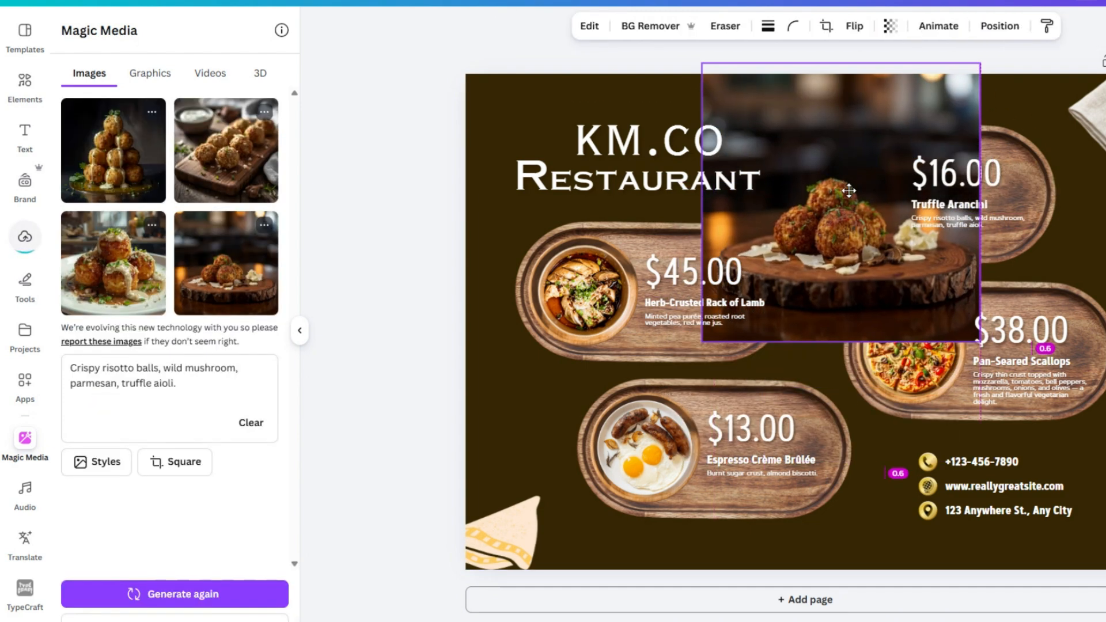
drag(852, 283, 1032, 390)
click(847, 192)
key(Delete)
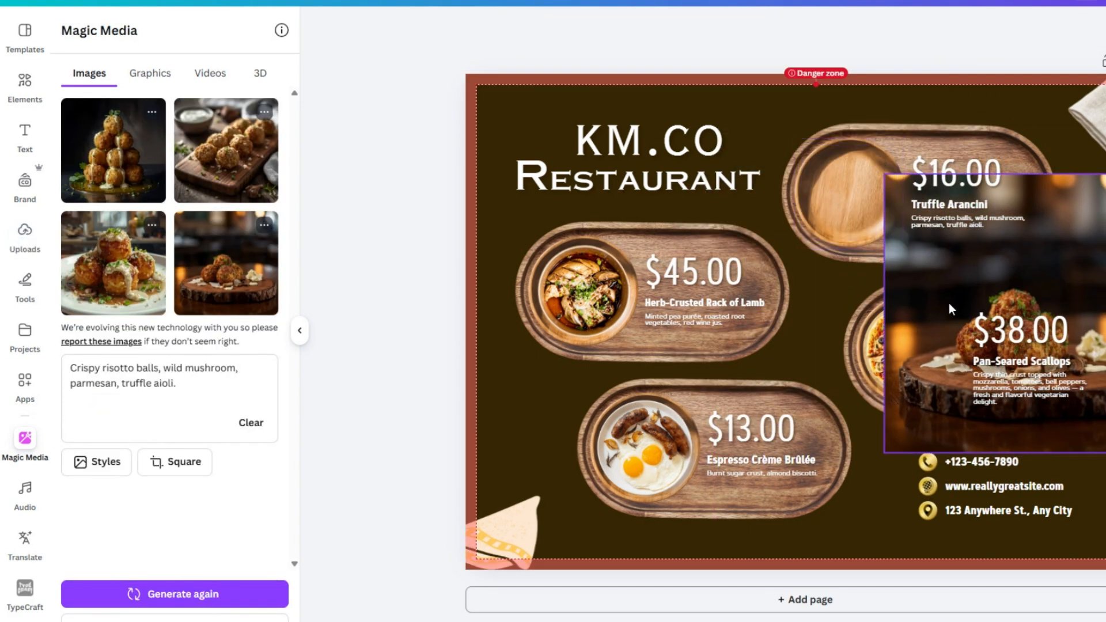
click(980, 323)
drag(919, 273, 927, 323)
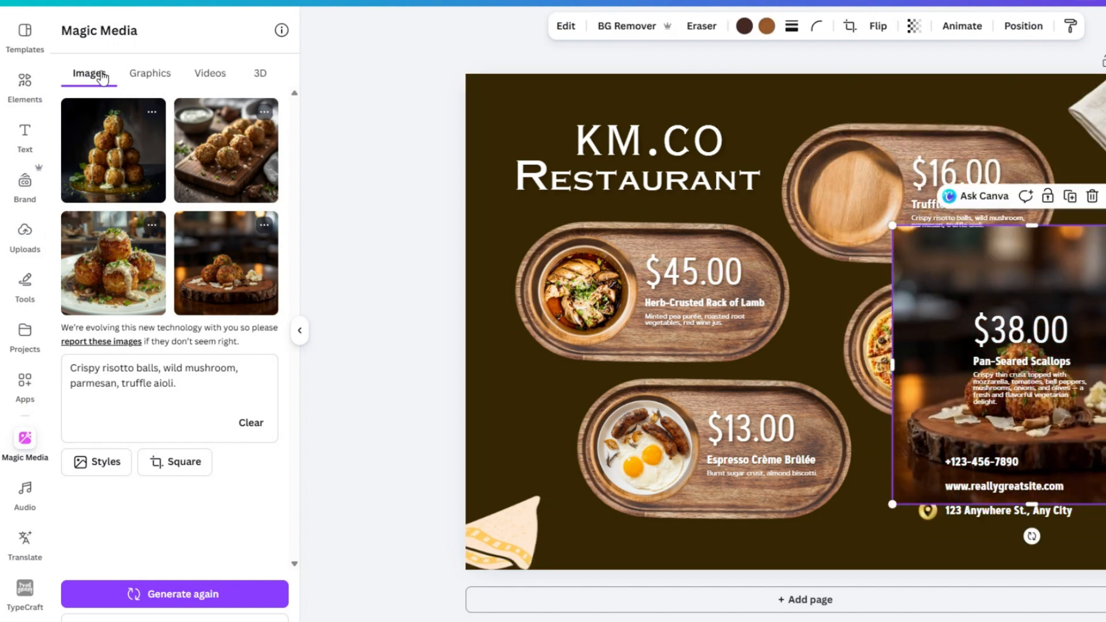
Insert a circular frame, scale it to the tray's round hollow, and delete the dish photo beside Herb-Crusted Rack of Lamb.
click(24, 83)
click(199, 250)
drag(943, 448, 795, 299)
drag(767, 253, 575, 292)
click(574, 312)
key(Delete)
Put the arancini image into the Truffle Arancini frame and replace the remaining dish photos with copies of the circular frame.
drag(1000, 369, 852, 196)
key(ctrl+d)
click(913, 352)
key(Delete)
drag(593, 303, 658, 452)
Generate images from the Herb-Crusted Rack of Lamb description, "Minted pea purée, roasted root vegetables, red wine jus.".
click(695, 320)
key(ctrl+c)
click(25, 444)
click(235, 400)
key(ctrl+a)
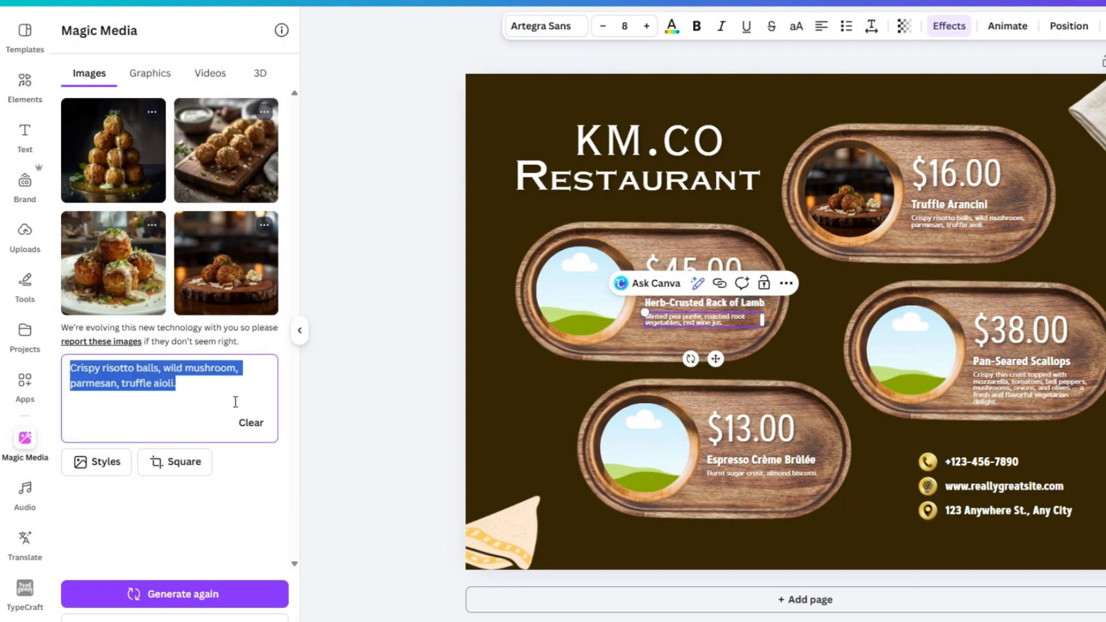
key(ctrl+v)
click(242, 604)
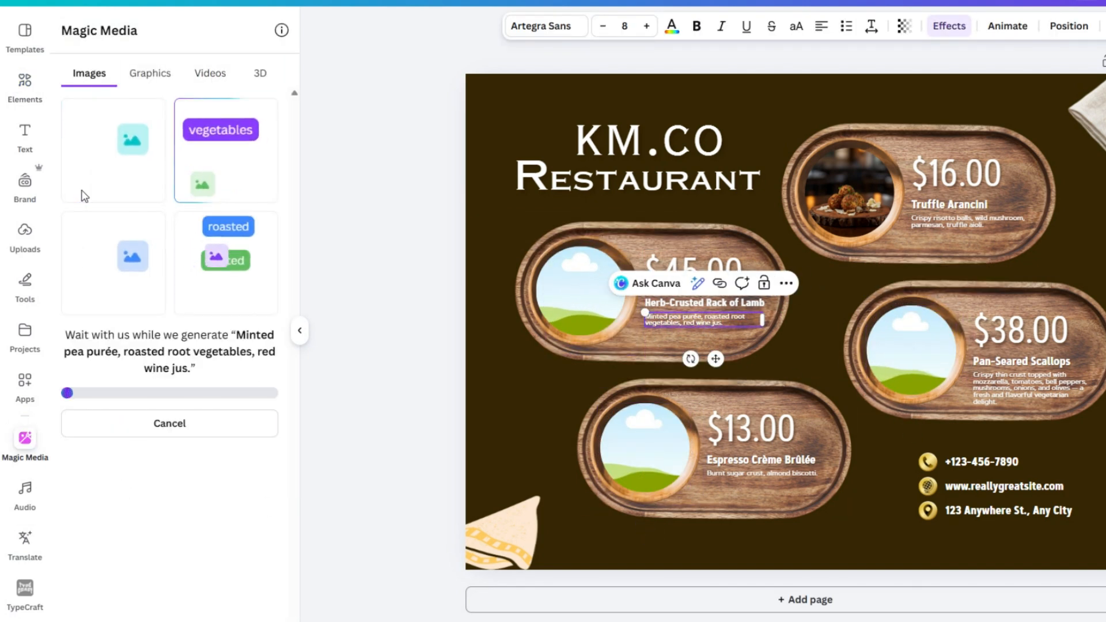
Copy the Pan-Seared Scallops description and place a generated pea purée dish image in the Rack of Lamb frame.
double_click(1026, 387)
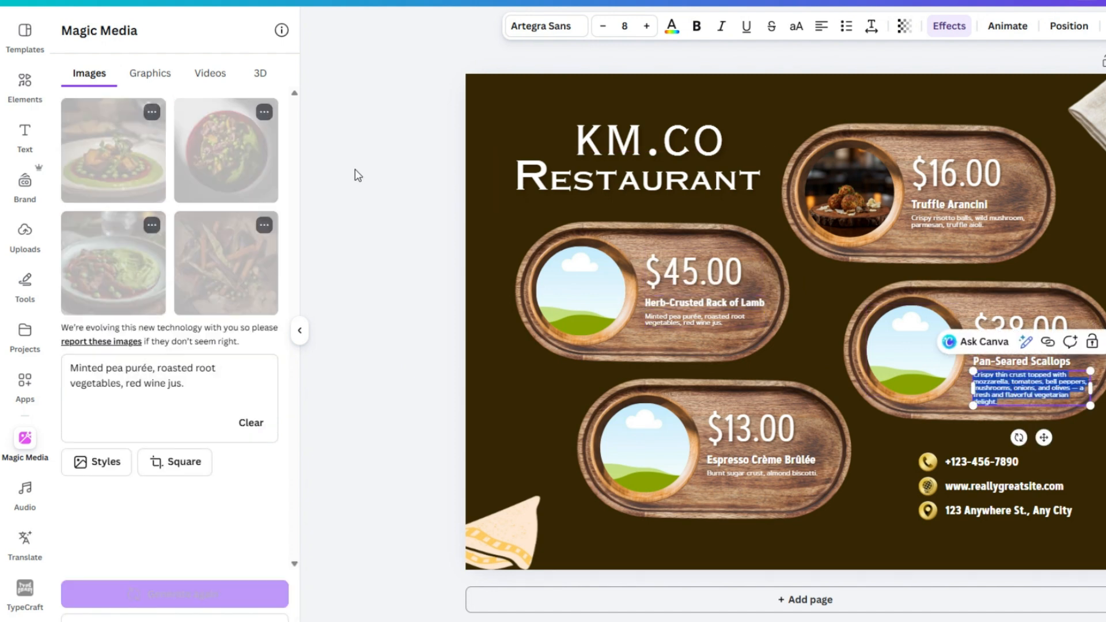
click(266, 231)
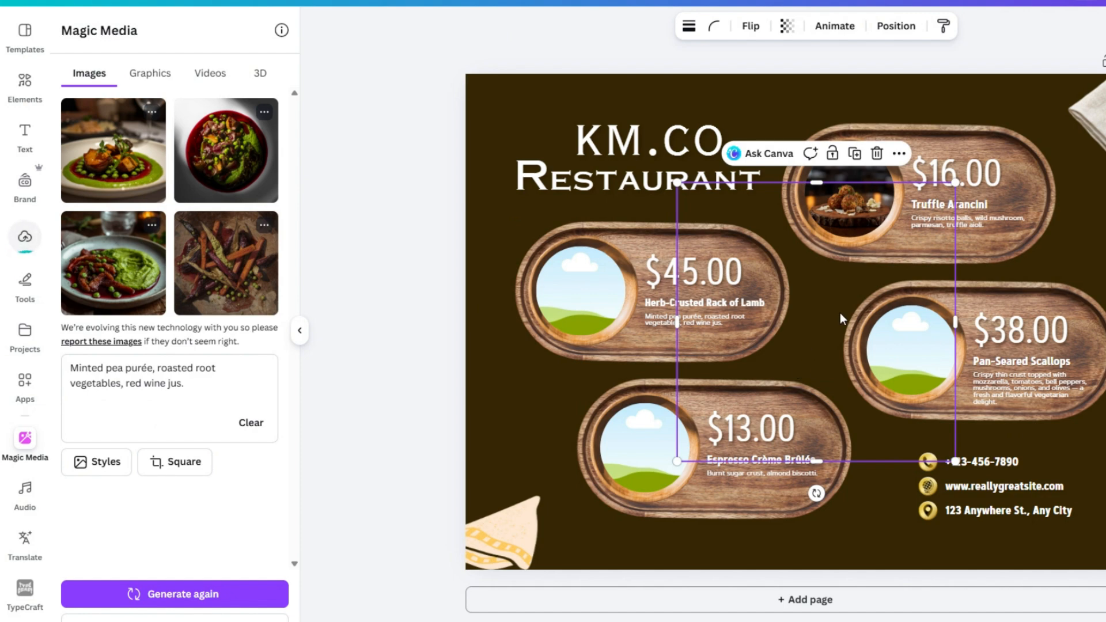
drag(888, 380, 590, 312)
Generate new images from the copied Pan-Seared Scallops description of the thin crust vegetarian pizza.
click(190, 395)
key(ctrl+a)
key(ctrl+v)
key(Return)
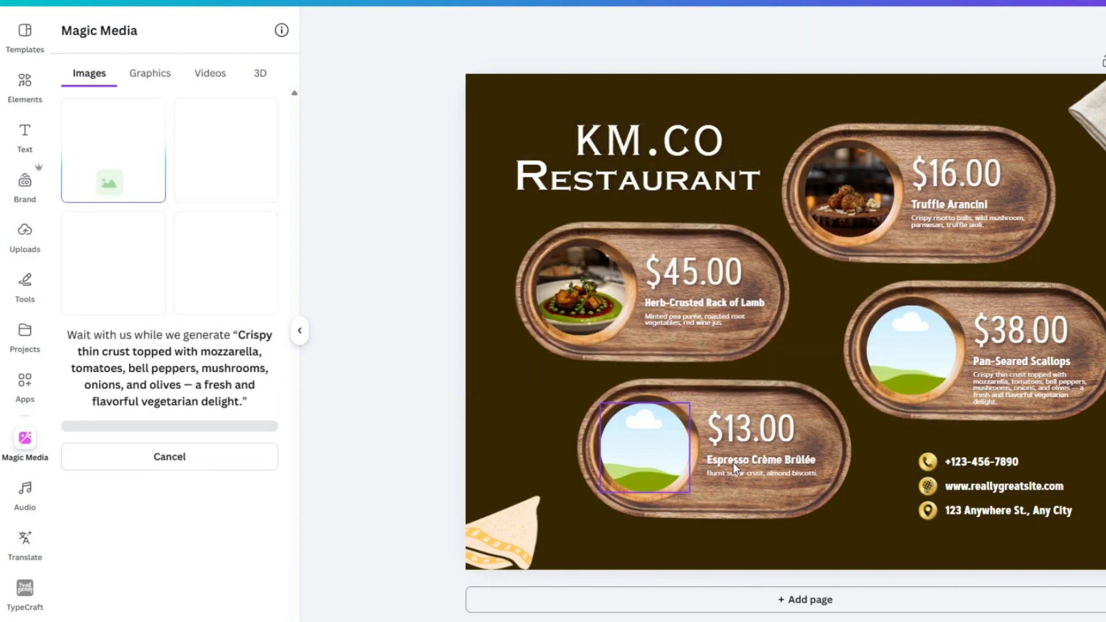
Copy the Espresso Crème Brûlée description and place the generated pizza on dark wood in the Pan-Seared Scallops frame.
click(733, 470)
double_click(582, 295)
click(379, 89)
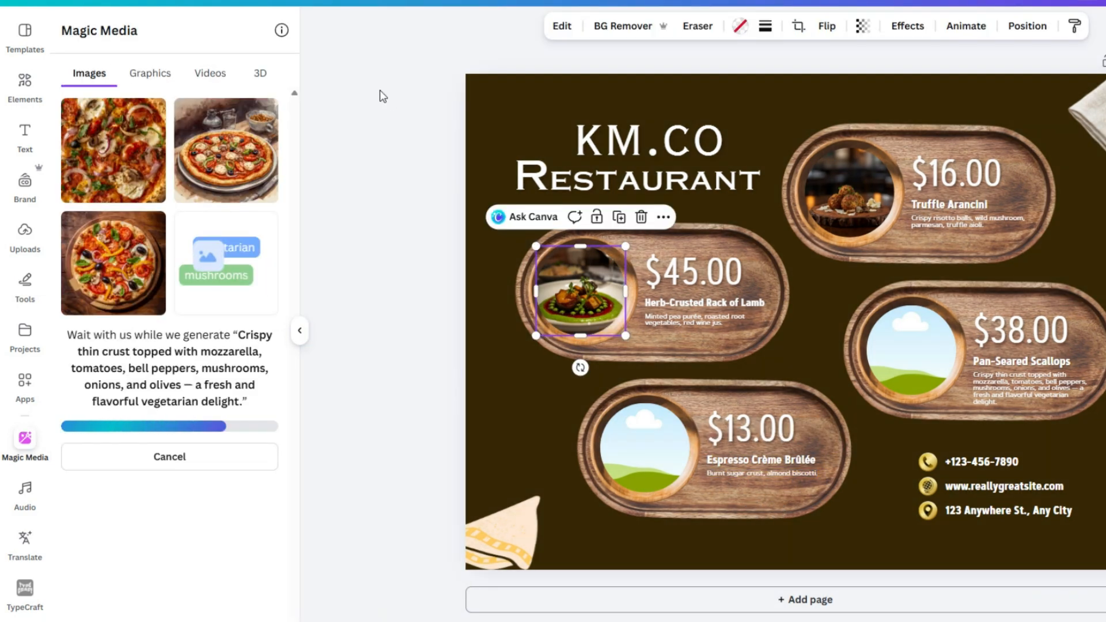
drag(113, 263, 911, 351)
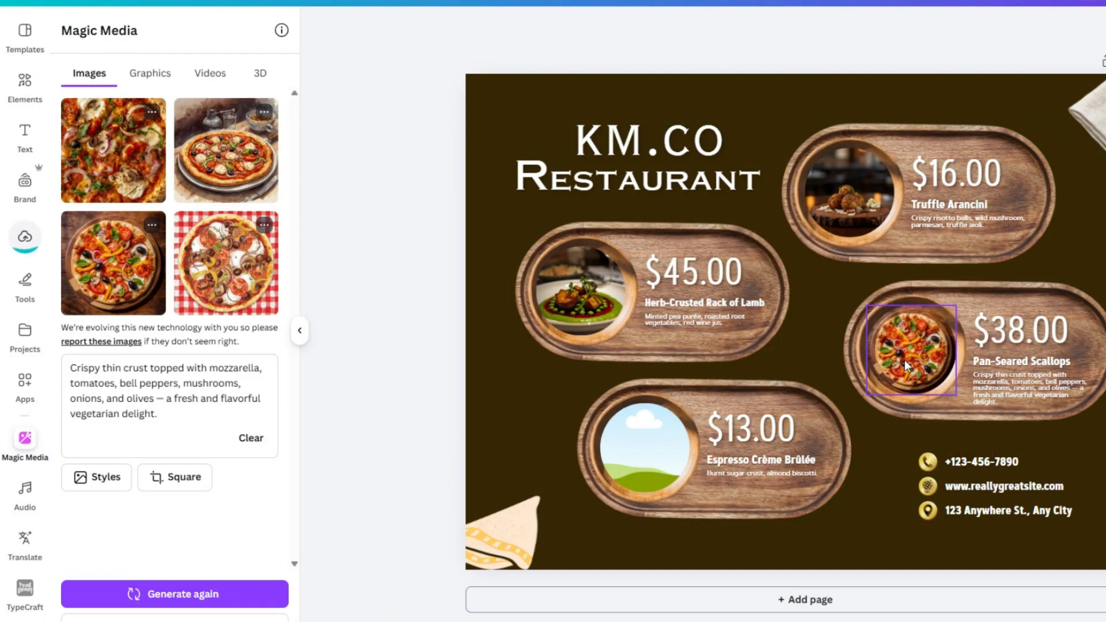
Generate images from "Burnt sugar crust, almond biscotti." and place the stacked biscotti image in the Espresso Crème Brûlée frame.
click(218, 403)
key(ctrl+a)
key(ctrl+v)
click(230, 597)
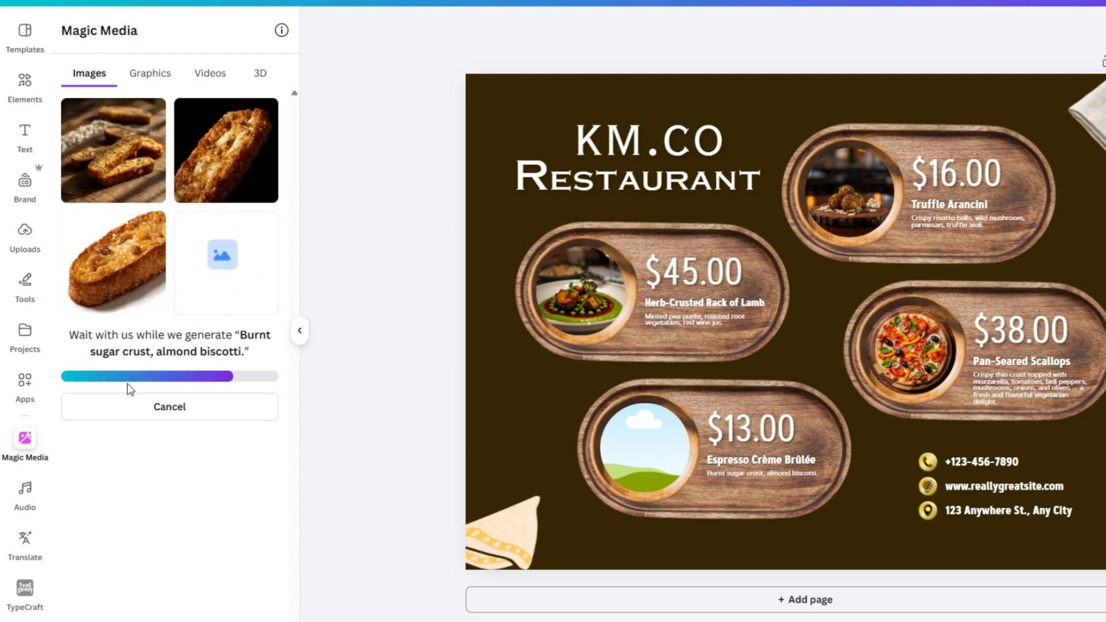
click(226, 263)
drag(818, 319, 645, 448)
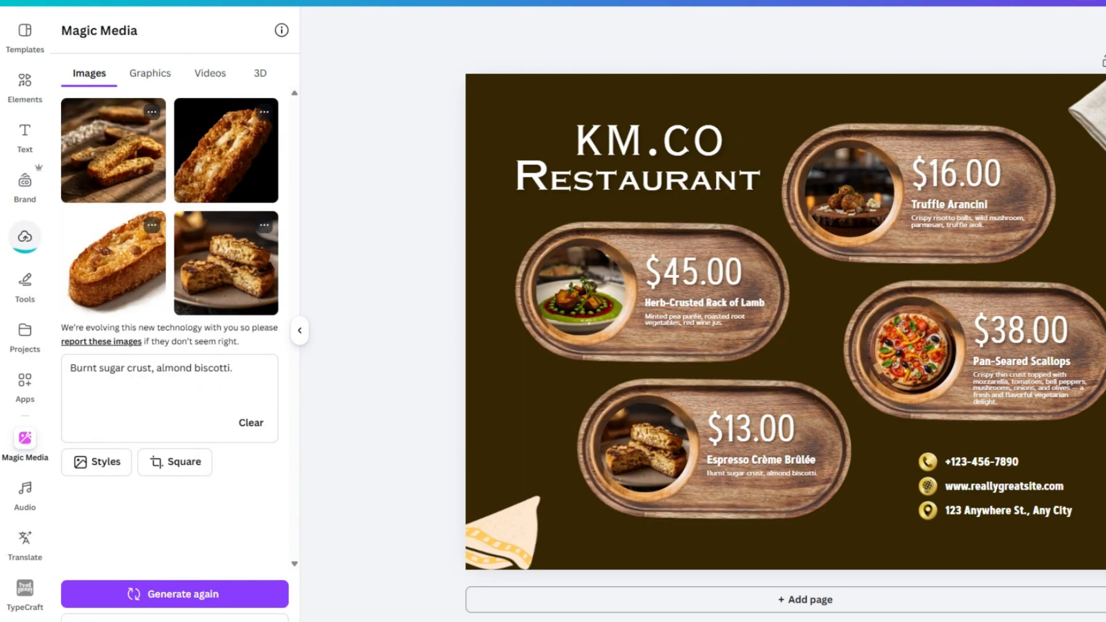
Search the element graphics for "splatter" and insert the tall, finely speckled dark green splatter.
click(25, 87)
click(109, 42)
text(splatter)
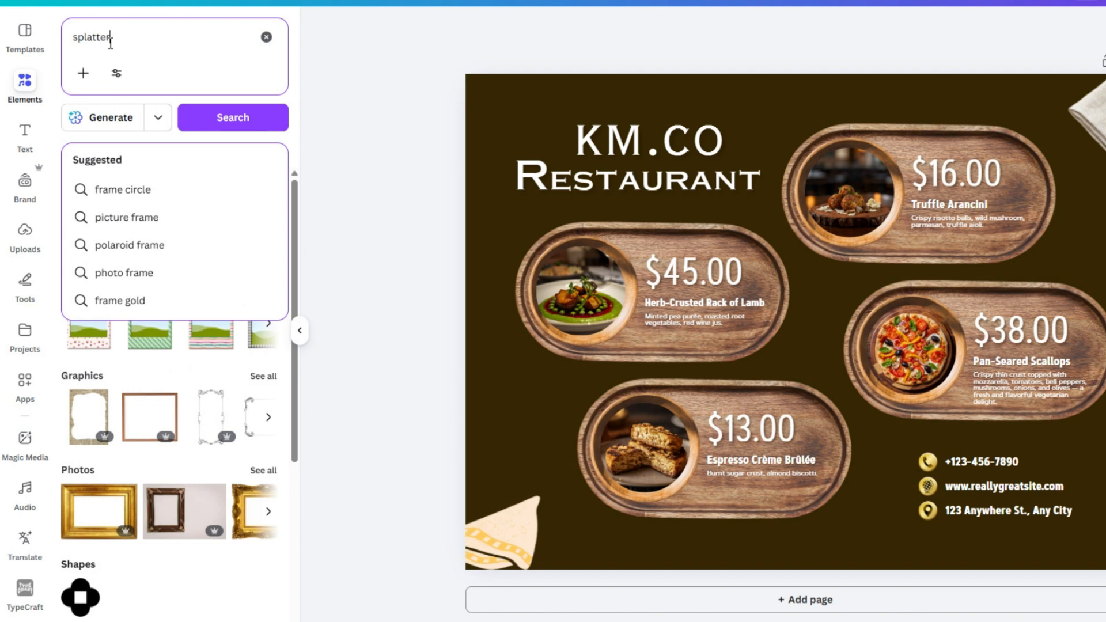
key(Return)
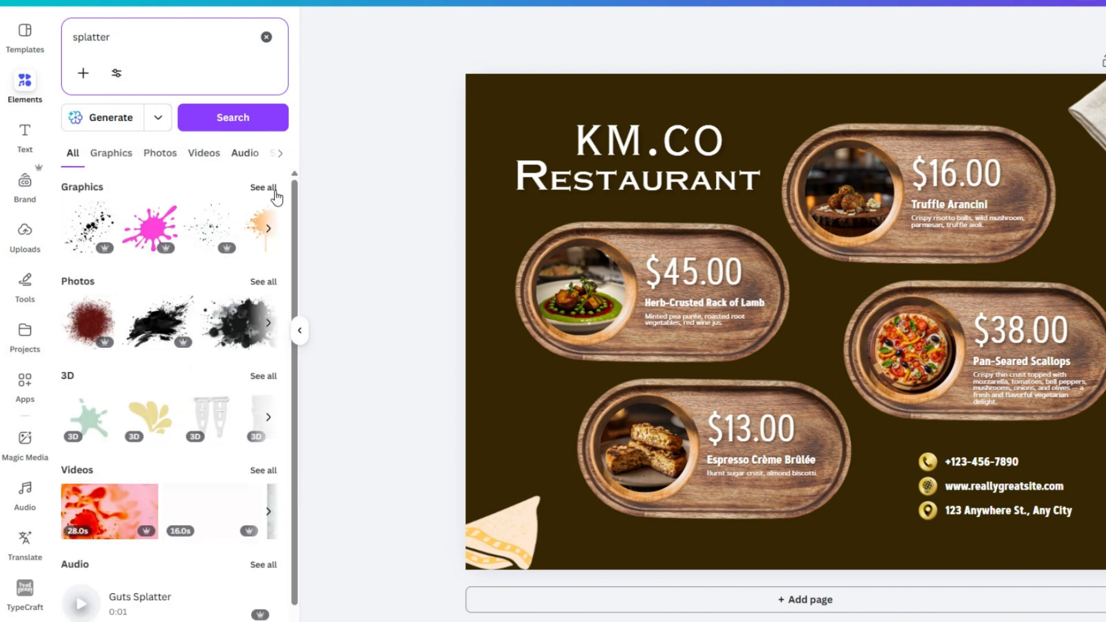
click(275, 193)
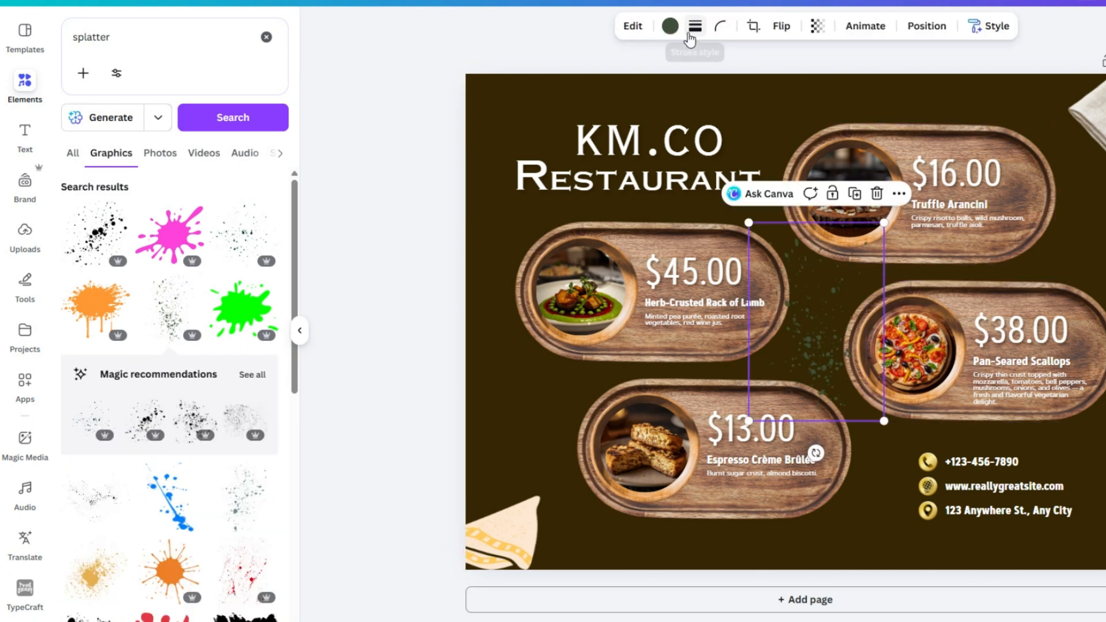
Recolor the splatter white, move it to the page's lower-right corner and scale it down.
click(689, 33)
click(675, 27)
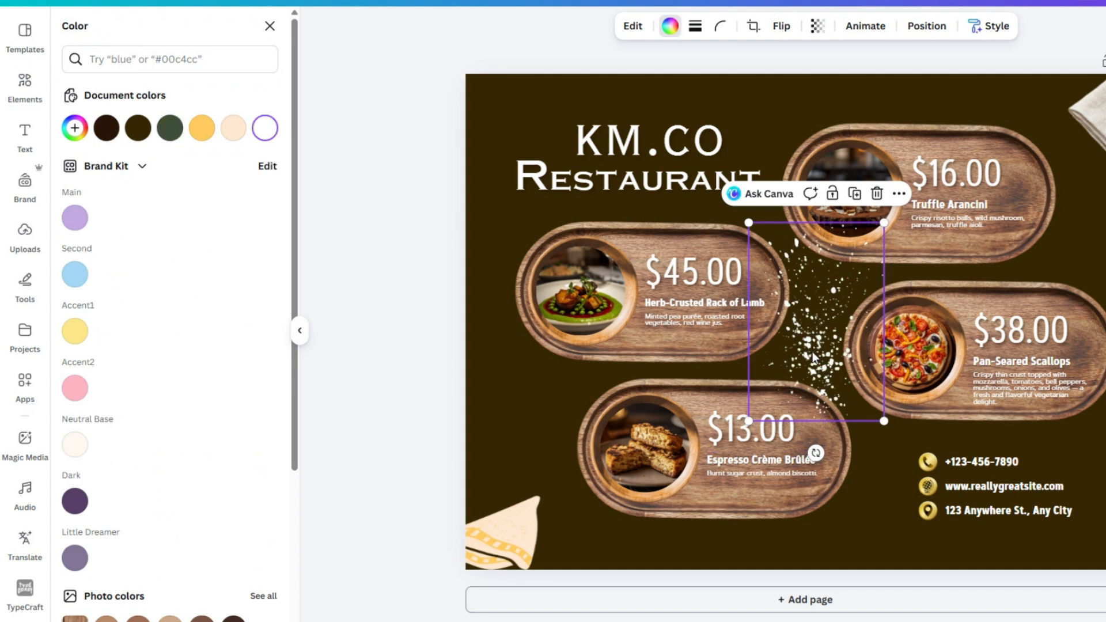
drag(814, 357, 1103, 547)
drag(1103, 609, 1104, 570)
drag(1091, 491, 1104, 520)
Flip the splatter horizontally and set its transparency to 52.
click(785, 25)
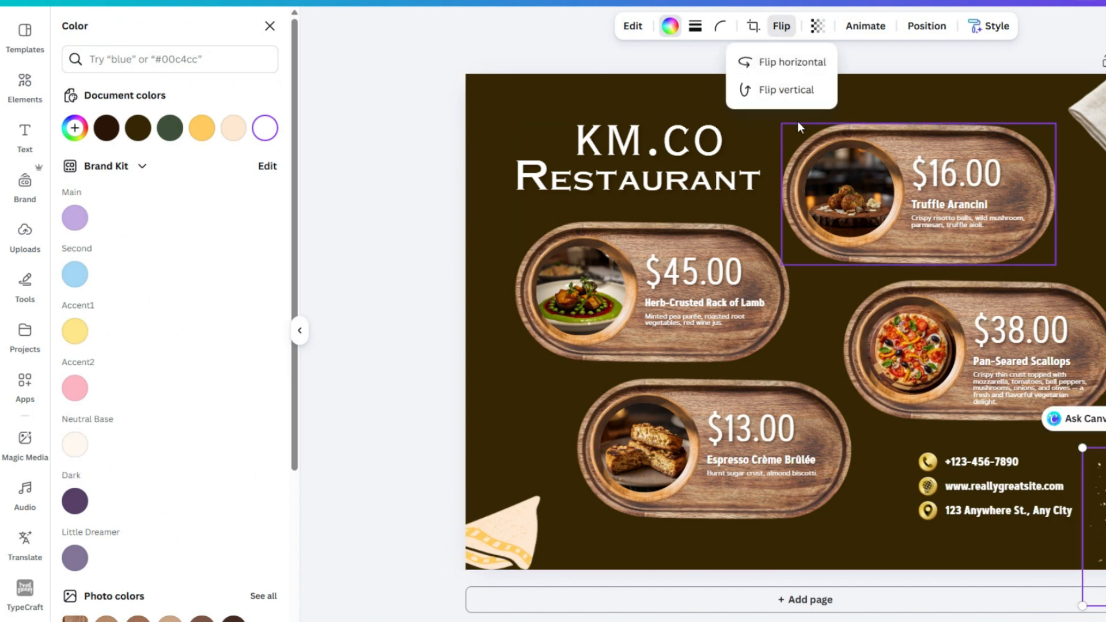
click(792, 63)
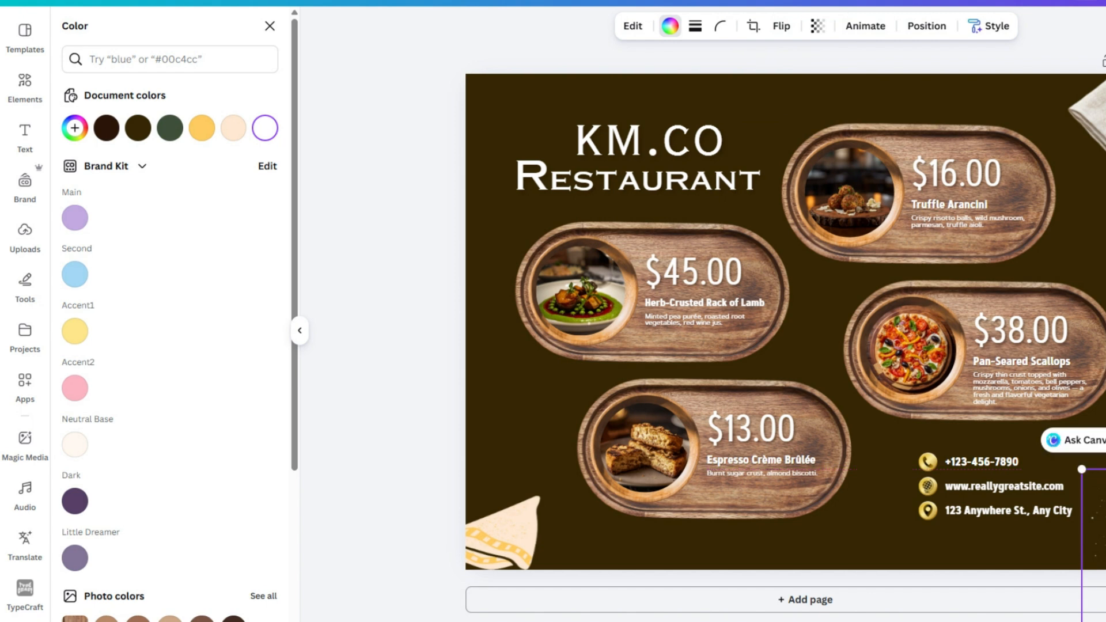
click(816, 28)
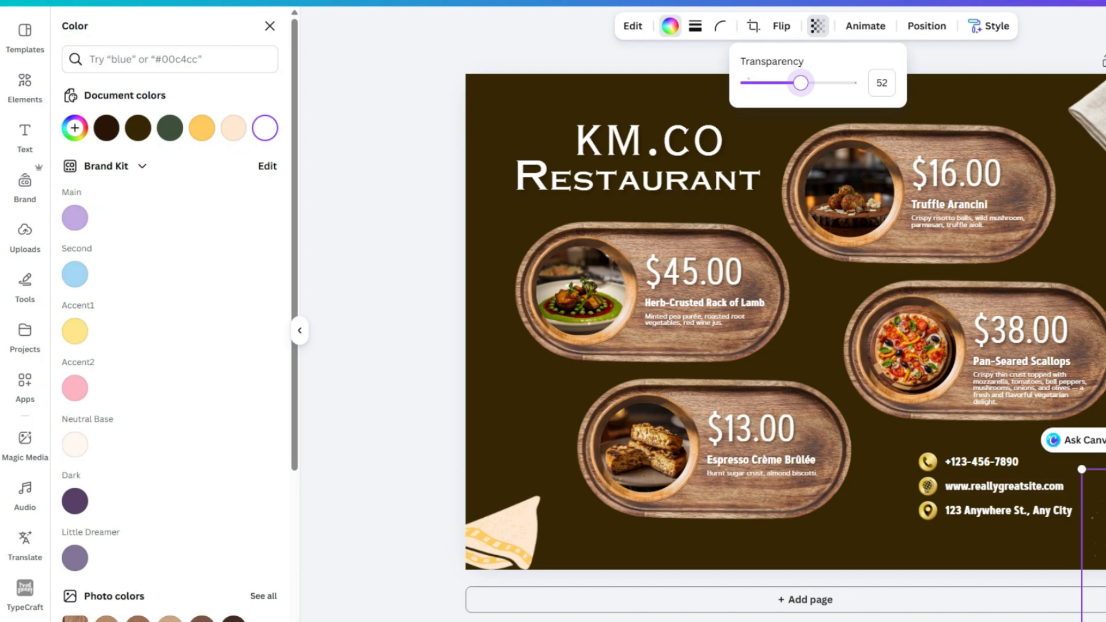
key(Escape)
key(Escape)
Duplicate the splatter and place the copy in the page's upper-left corner beside the restaurant title.
key(ctrl+d)
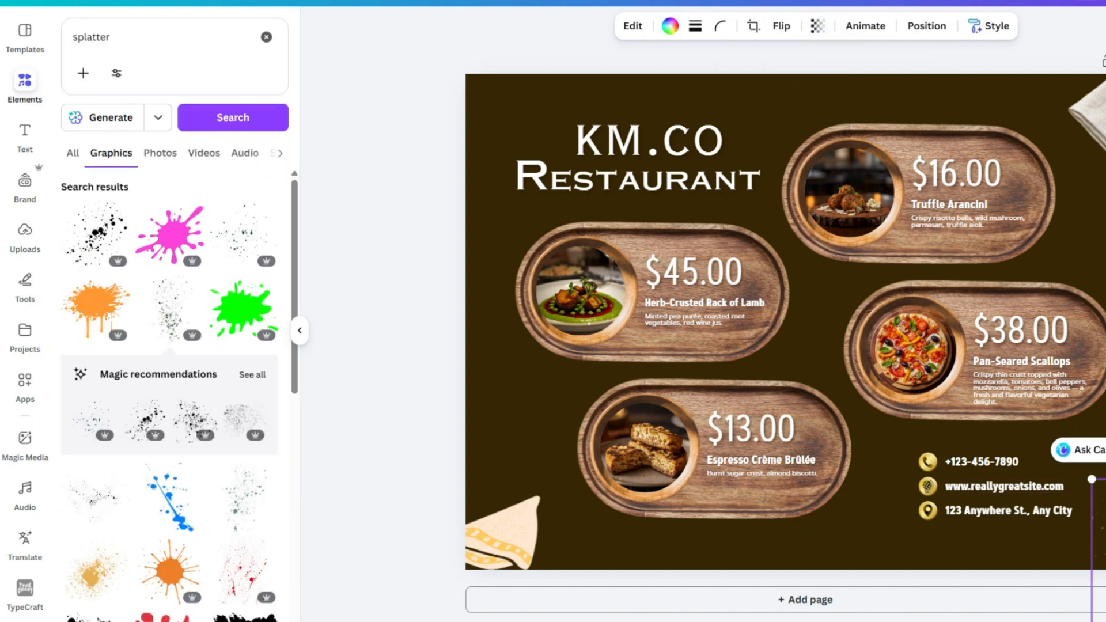
drag(1099, 517, 474, 107)
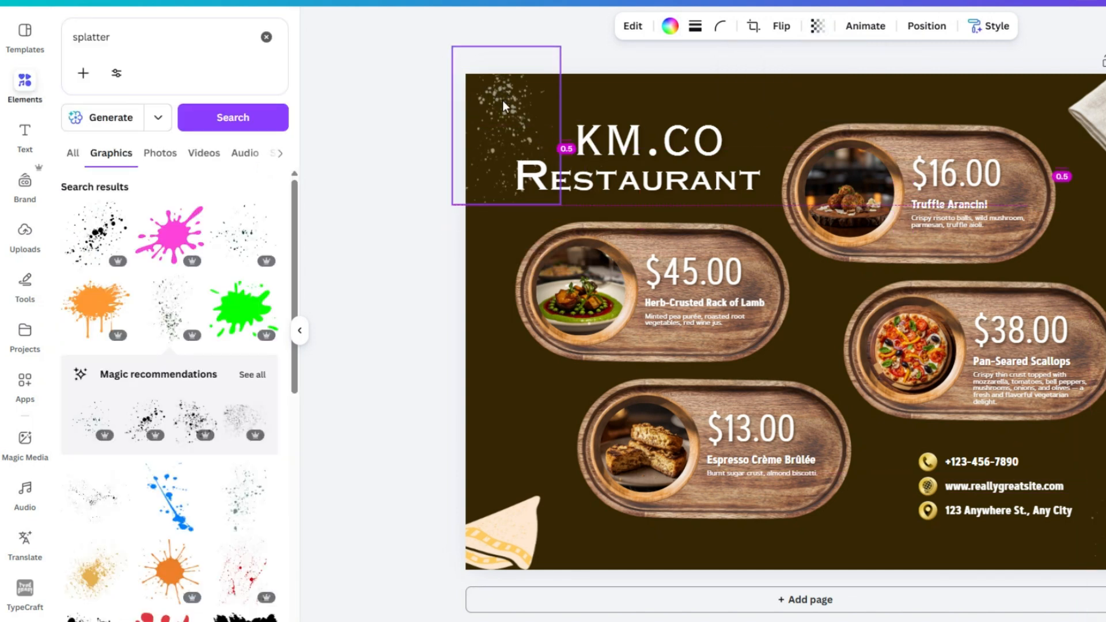